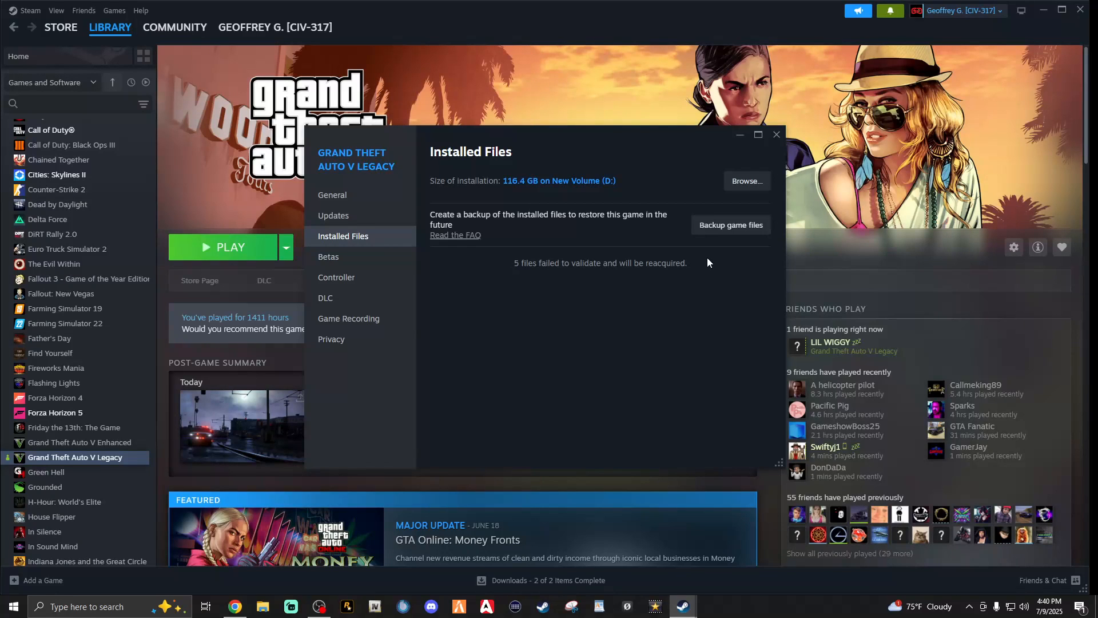
Close the Grand Theft Auto V Legacy properties window and switch from Steam to File Explorer
{"action": "left_click", "coordinate": [775, 135]}
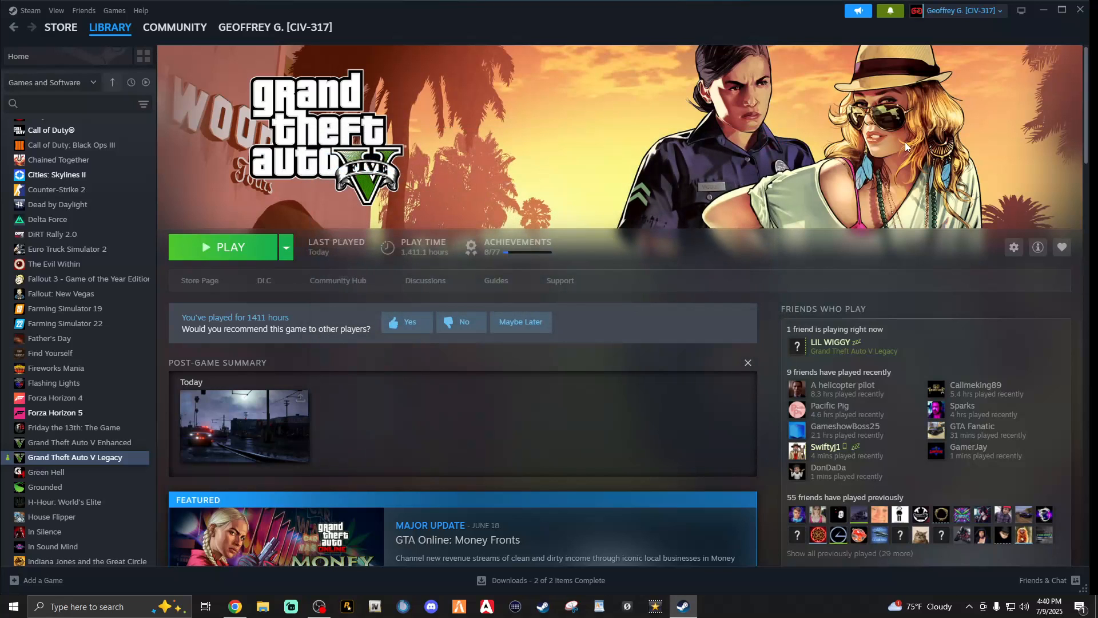
{"action": "left_click", "coordinate": [1045, 9]}
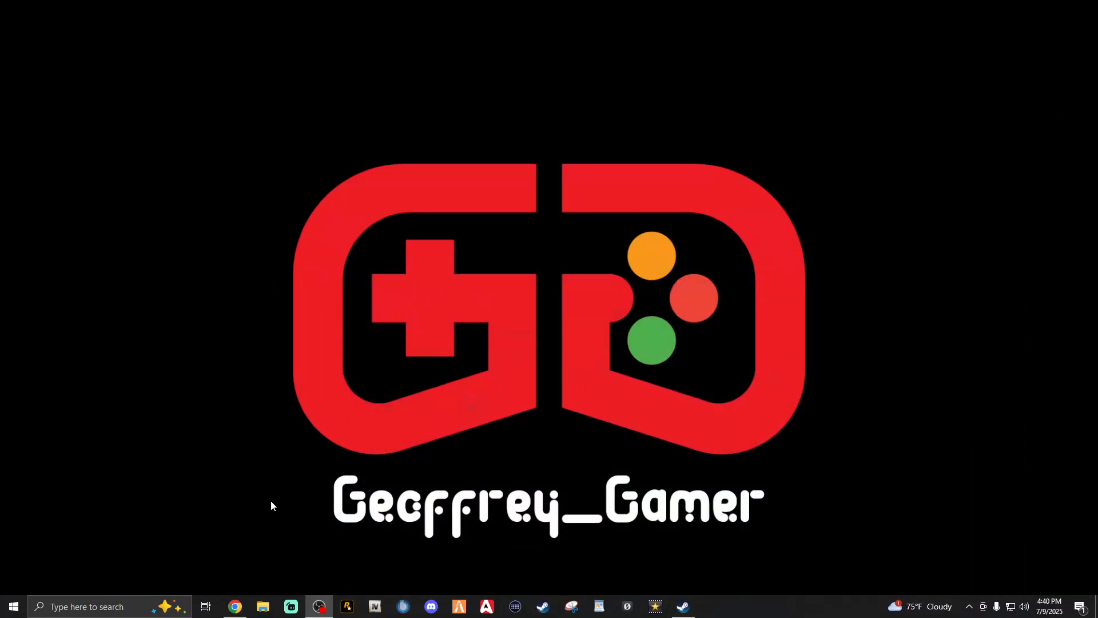
{"action": "left_click", "coordinate": [263, 606]}
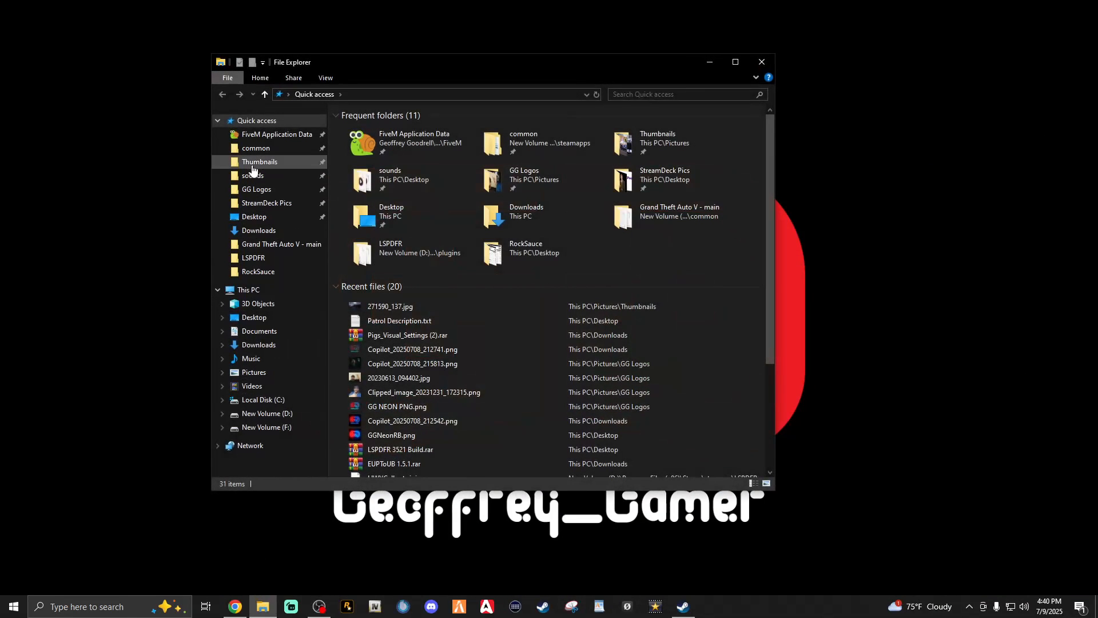
Open Program Files (x86)\Steam\steamapps\common\Grand Theft Auto V on drive D: and move the window aside to expose the desktop
{"action": "left_click", "coordinate": [267, 413]}
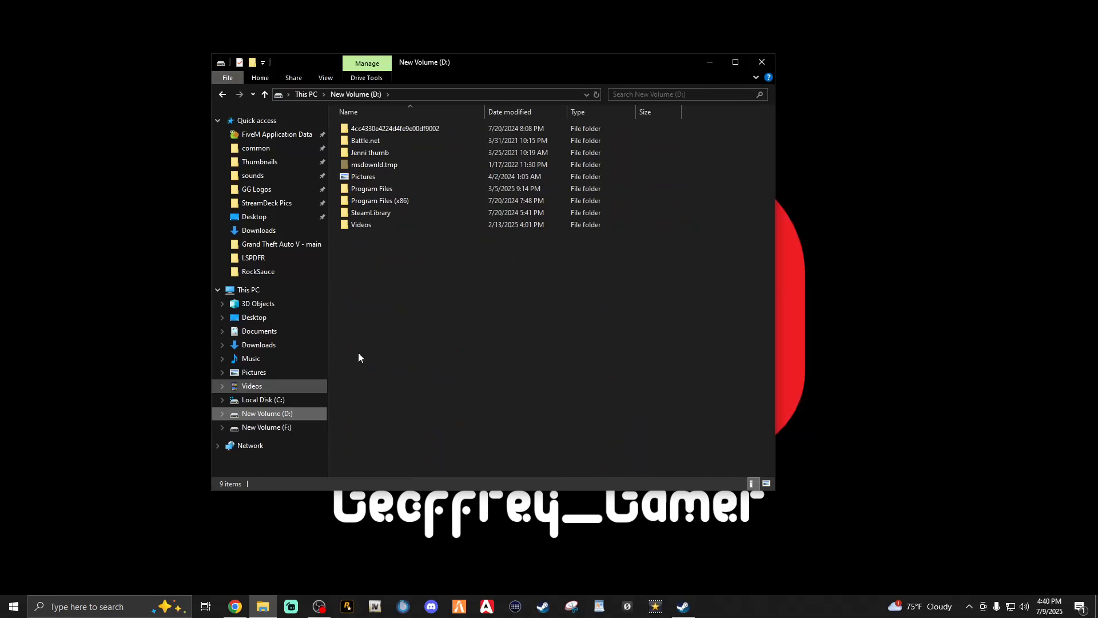
{"action": "double_click", "coordinate": [392, 201]}
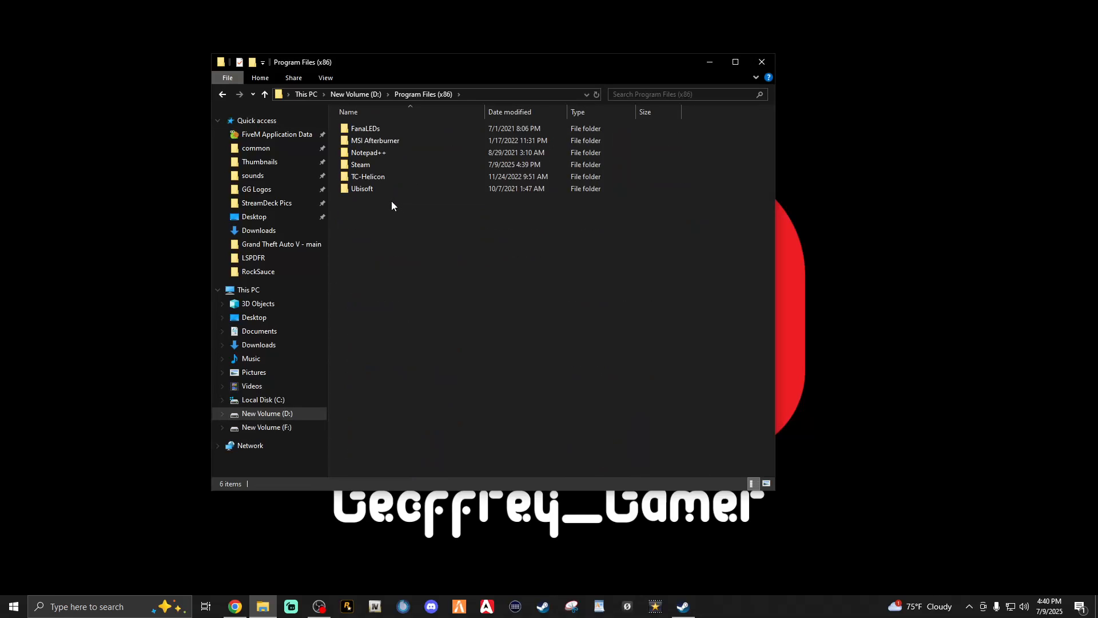
{"action": "double_click", "coordinate": [360, 165]}
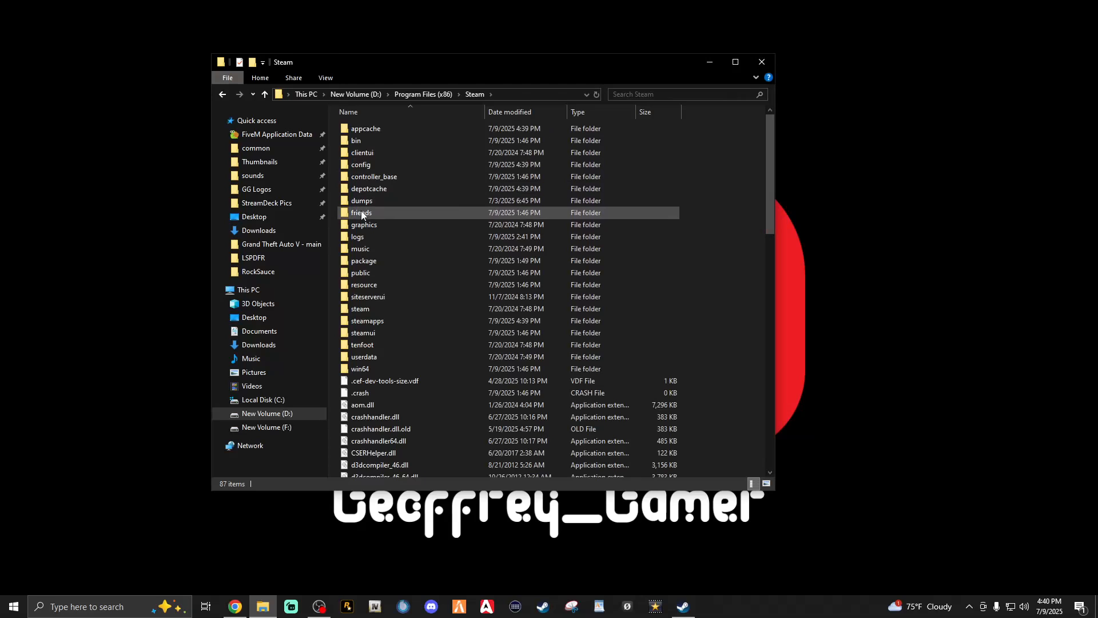
{"action": "double_click", "coordinate": [361, 319]}
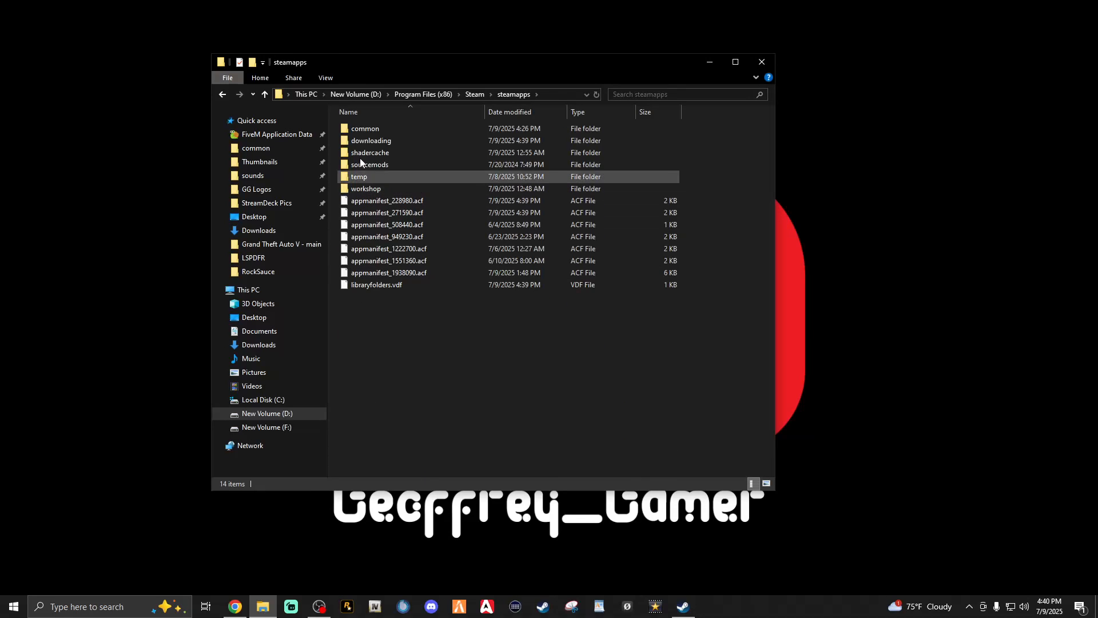
{"action": "double_click", "coordinate": [365, 133]}
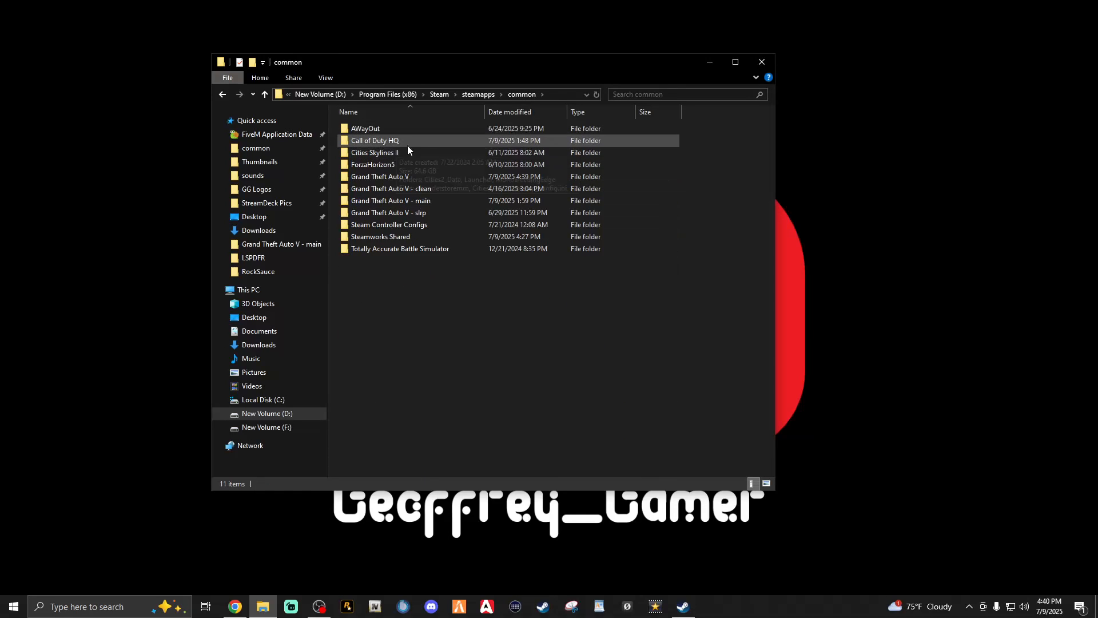
{"action": "double_click", "coordinate": [395, 182]}
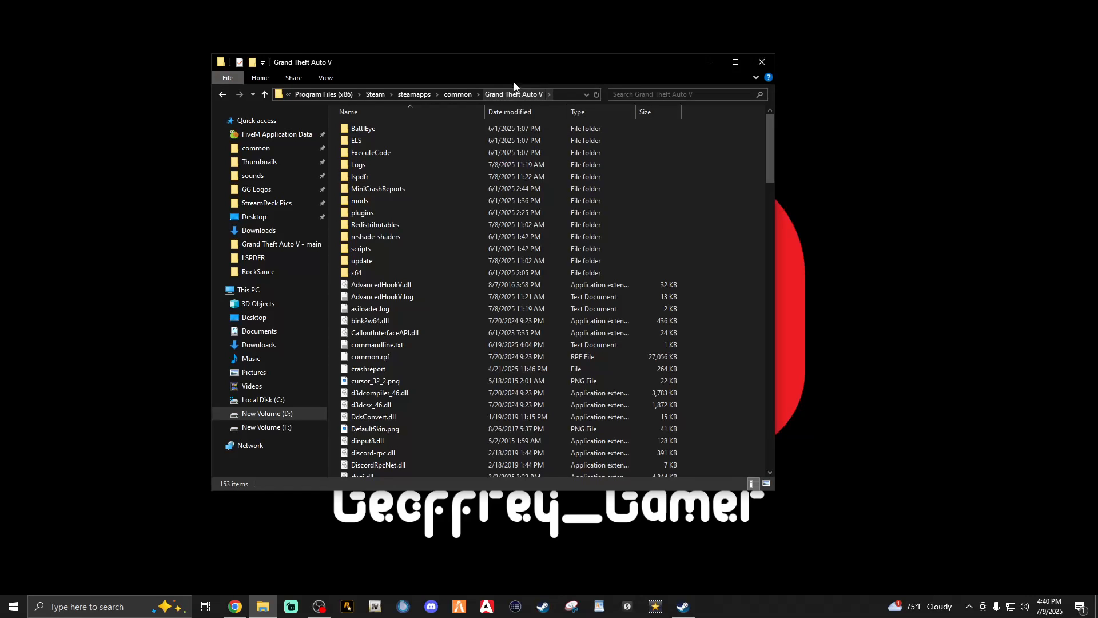
{"action": "left_click_drag", "start_coordinate": [513, 67], "coordinate": [314, 122]}
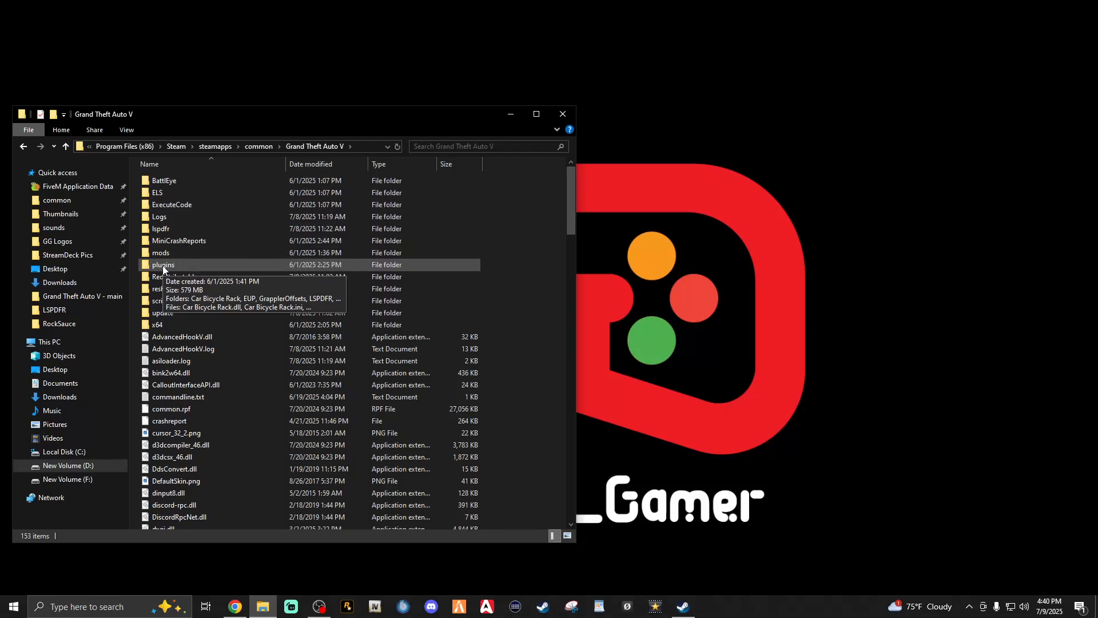
Copy keys.ini and lspdfr.ini from the lspdfr folder to the desktop as a backup
{"action": "double_click", "coordinate": [163, 230]}
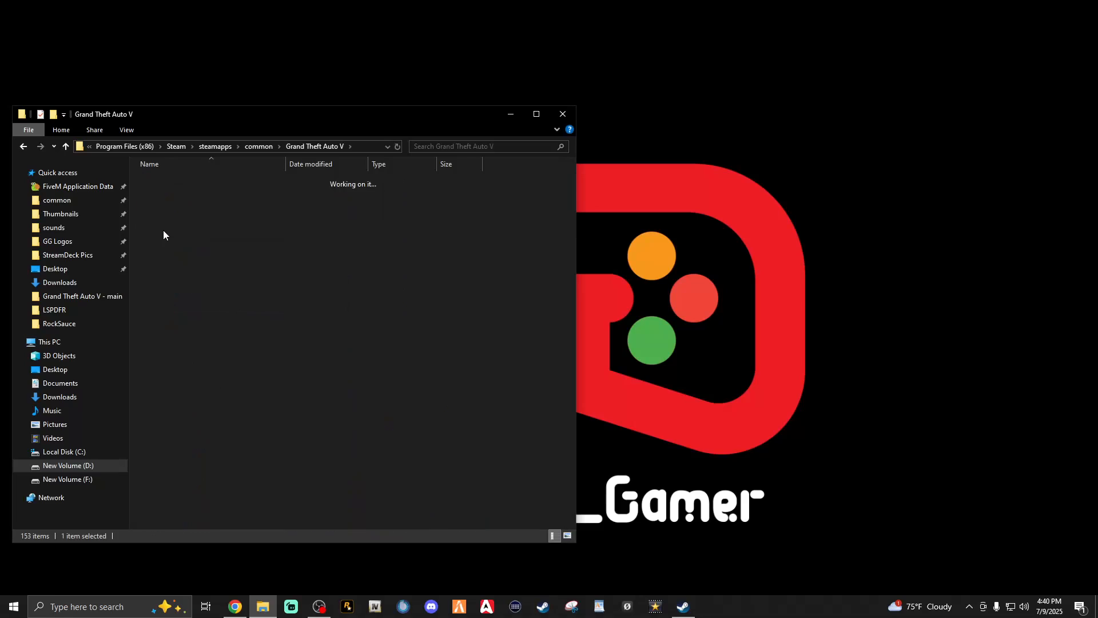
{"action": "left_click", "coordinate": [159, 216]}
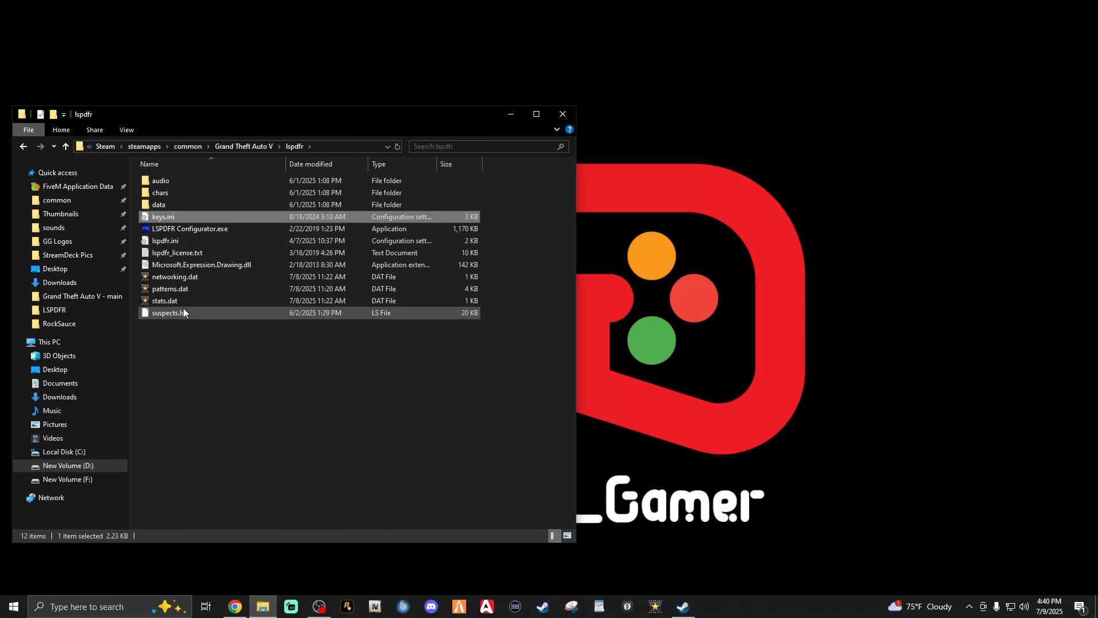
{"action": "left_click", "coordinate": [163, 244]}
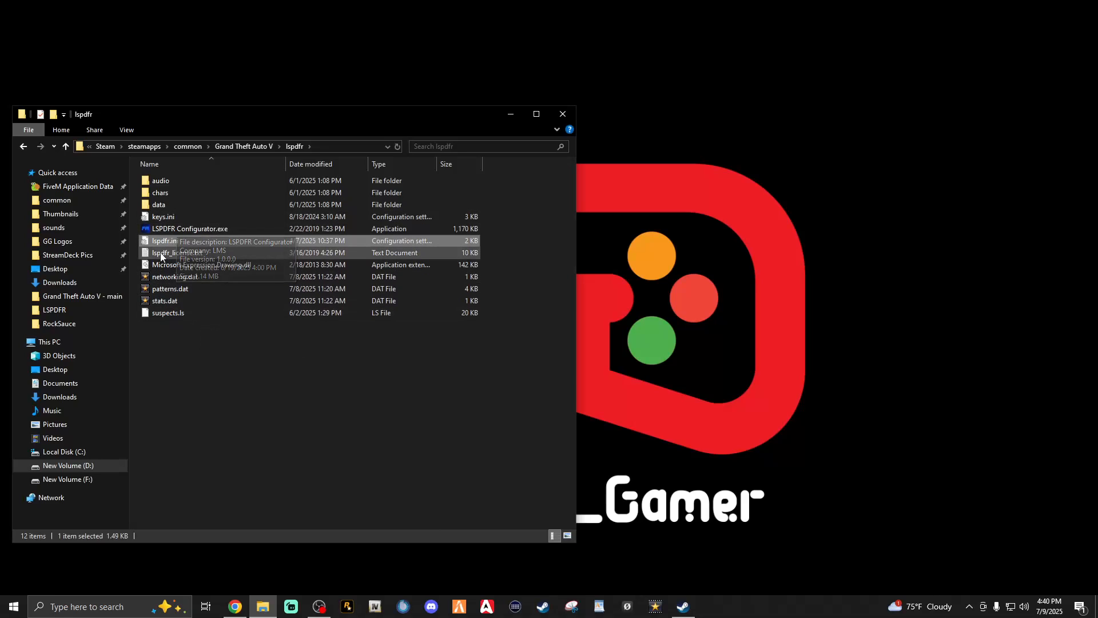
{"action": "left_click", "coordinate": [167, 217]}
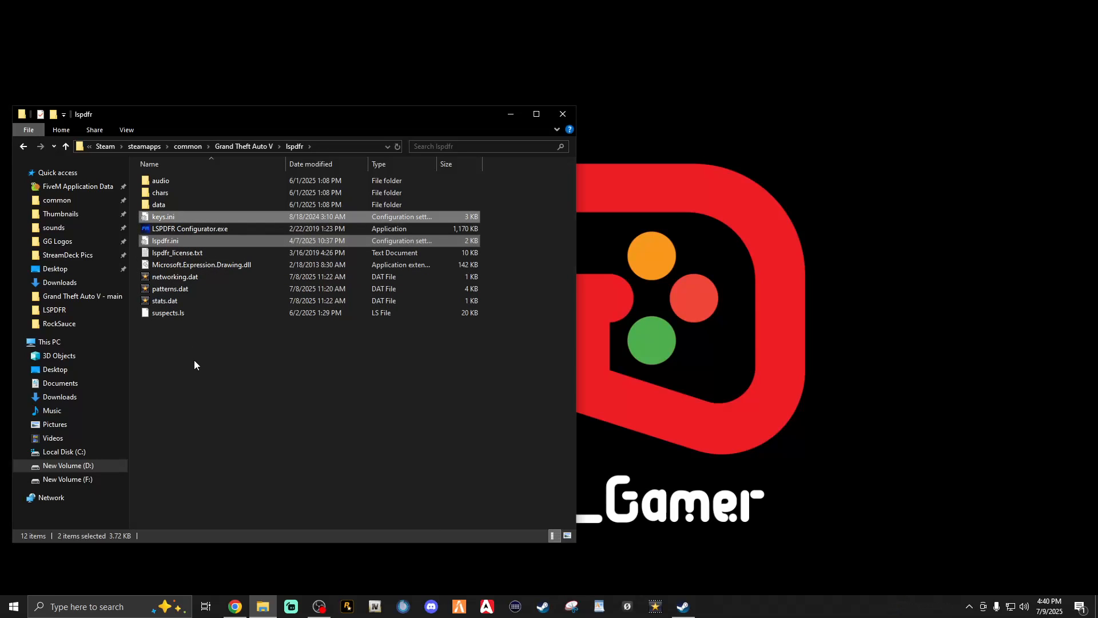
{"action": "left_click", "coordinate": [164, 218], "text": "ctrl"}
{"action": "left_click_drag", "start_coordinate": [165, 220], "coordinate": [204, 50]}
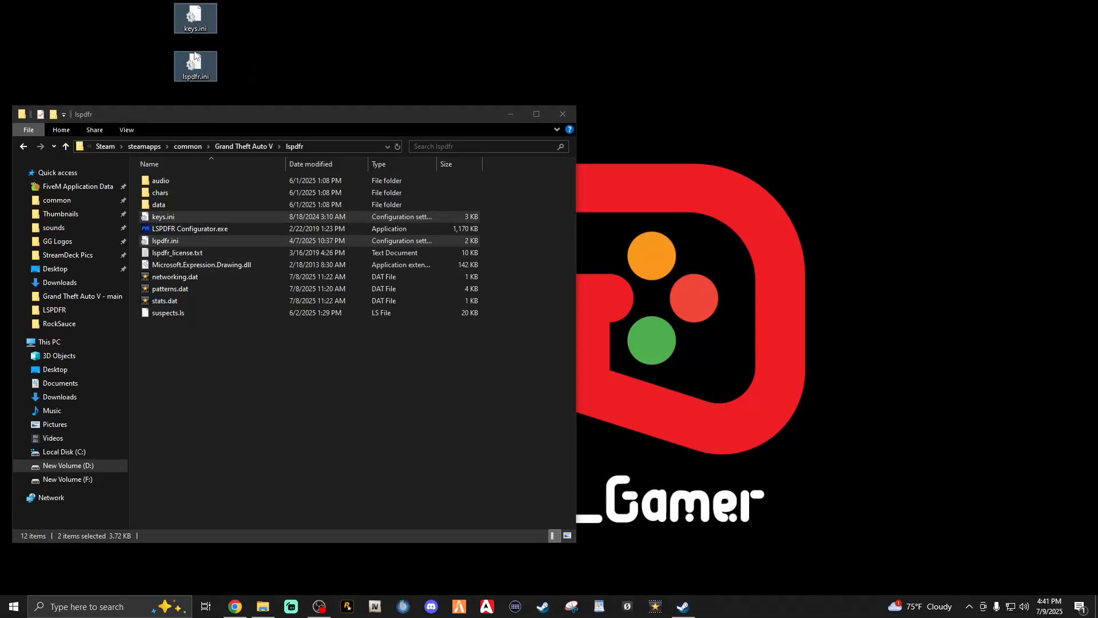
{"action": "left_click", "coordinate": [156, 35]}
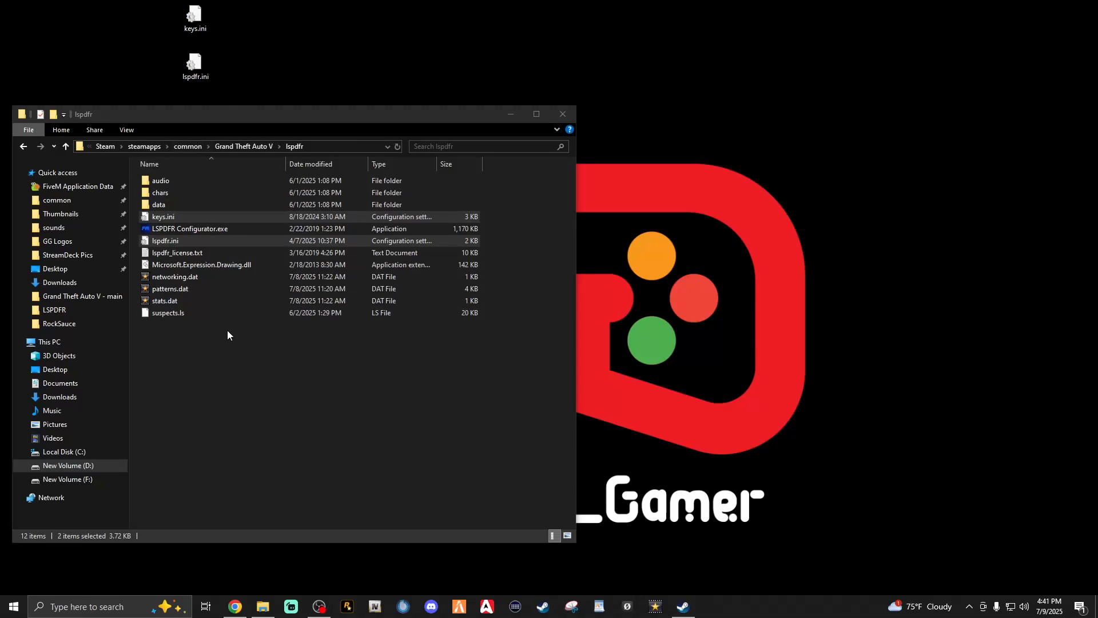
Return to the Grand Theft Auto V folder and run RAGEPluginHook.exe to test it against the installed game
{"action": "left_click", "coordinate": [23, 147]}
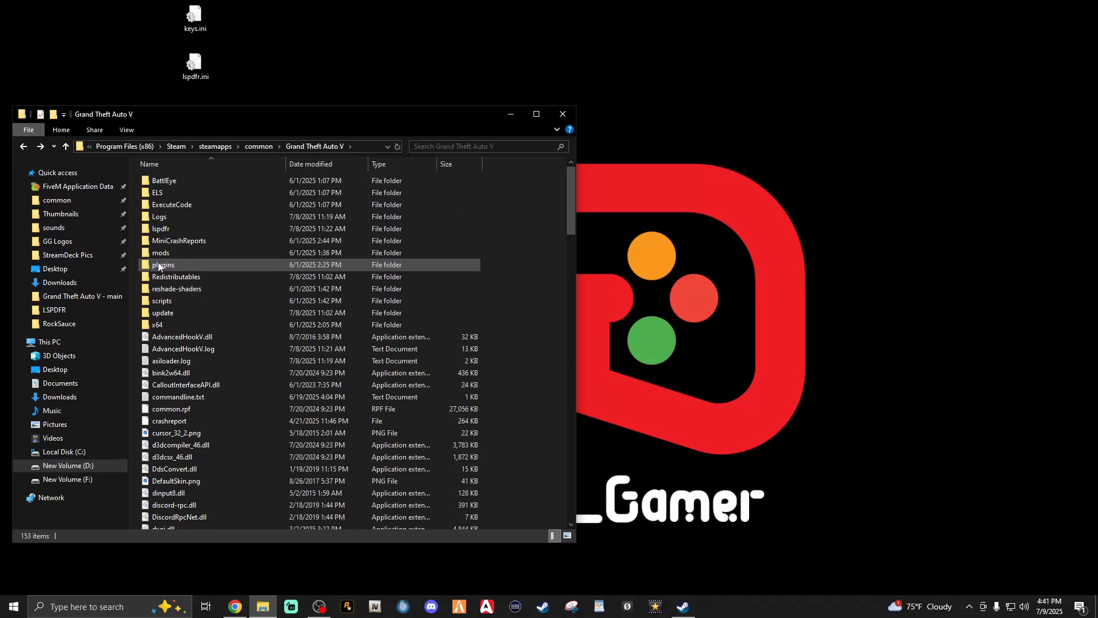
{"action": "left_click", "coordinate": [452, 264]}
{"action": "left_click", "coordinate": [537, 346]}
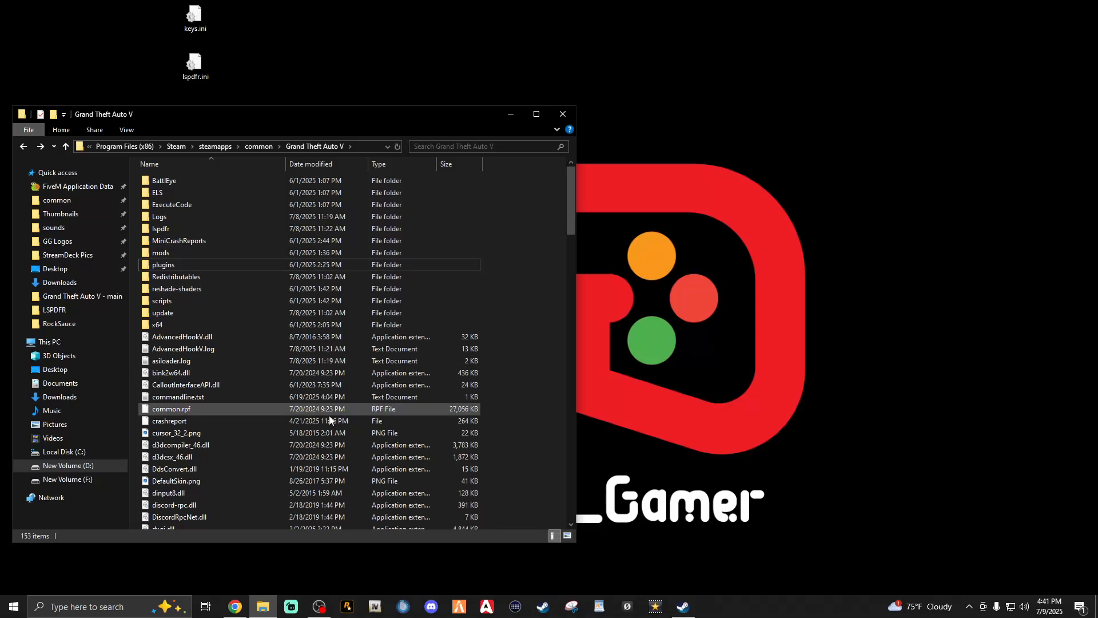
{"action": "scroll", "coordinate": [280, 423], "scroll_direction": "down", "scroll_amount": 8}
{"action": "scroll", "coordinate": [279, 437], "scroll_direction": "up", "scroll_amount": 2}
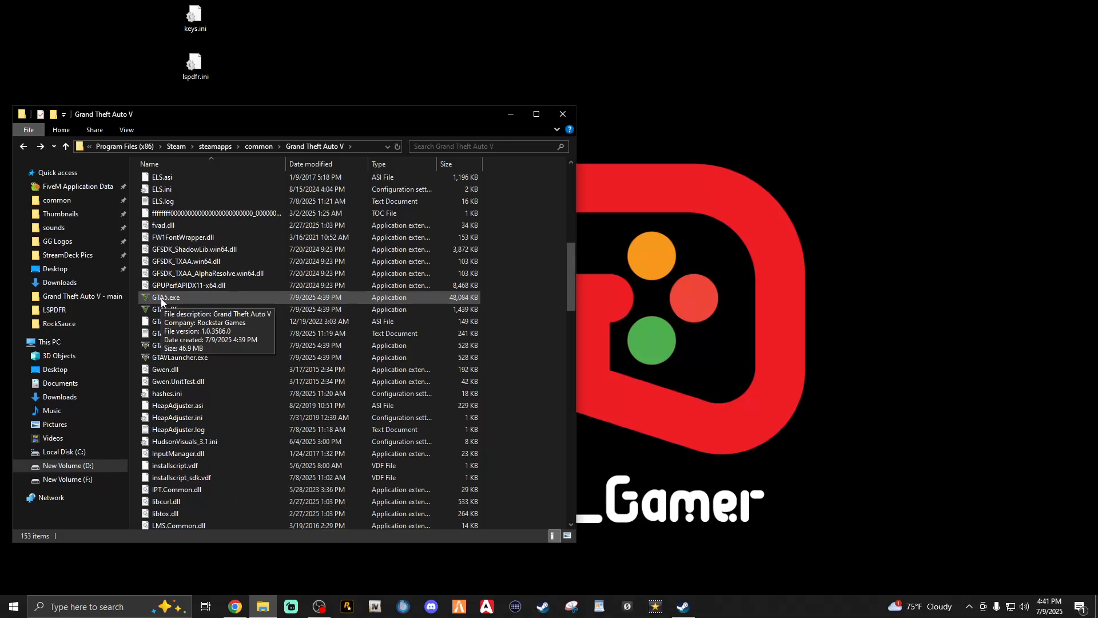
{"action": "scroll", "coordinate": [235, 423], "scroll_direction": "down", "scroll_amount": 15}
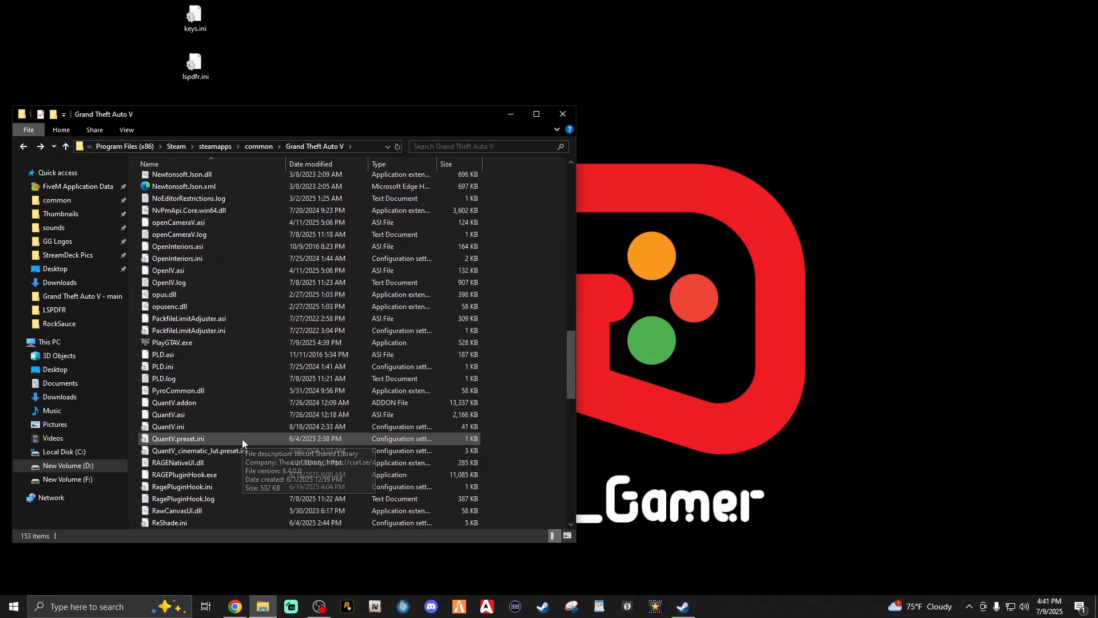
{"action": "scroll", "coordinate": [242, 438], "scroll_direction": "down", "scroll_amount": 1}
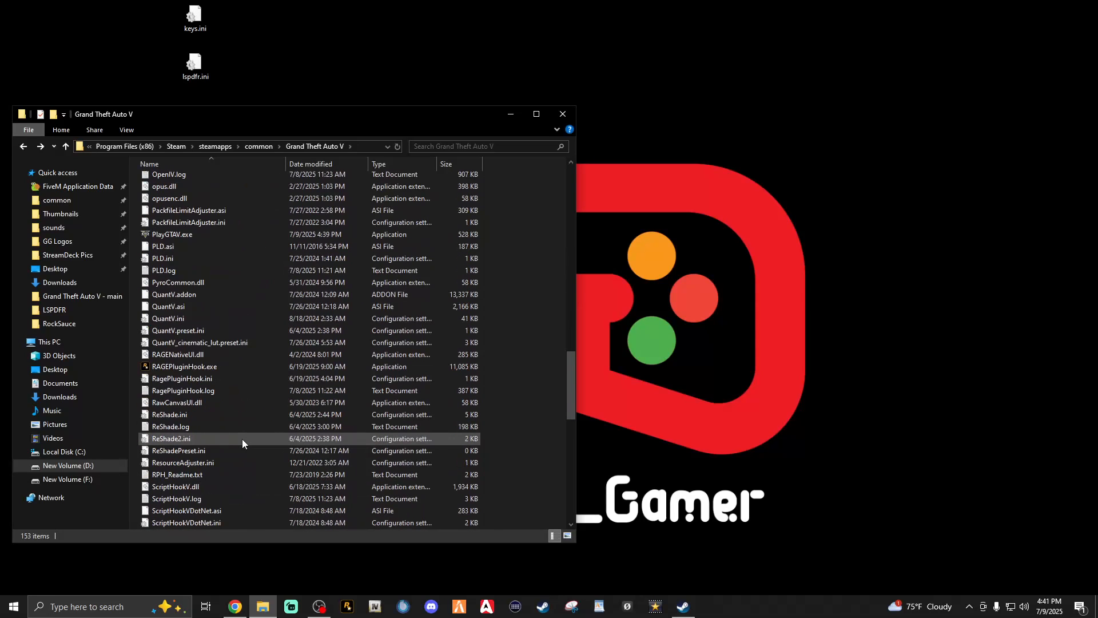
{"action": "double_click", "coordinate": [180, 369]}
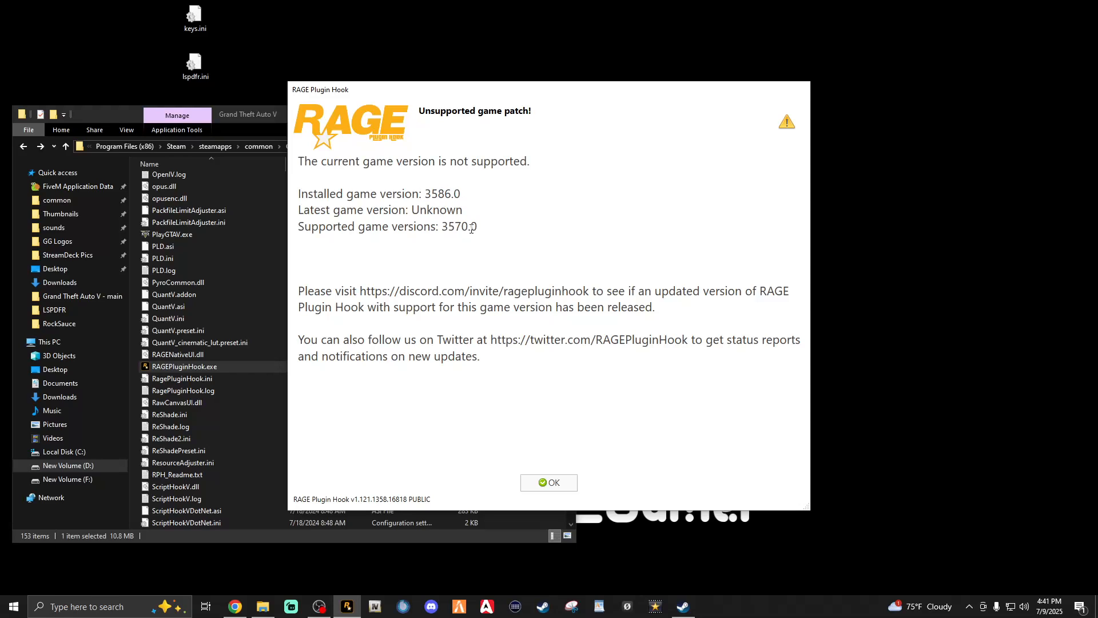
Compare the installed and supported game versions in the RAGE Plugin Hook notice and dismiss it
{"action": "left_click_drag", "start_coordinate": [475, 226], "coordinate": [440, 225]}
{"action": "left_click_drag", "start_coordinate": [468, 196], "coordinate": [428, 196]}
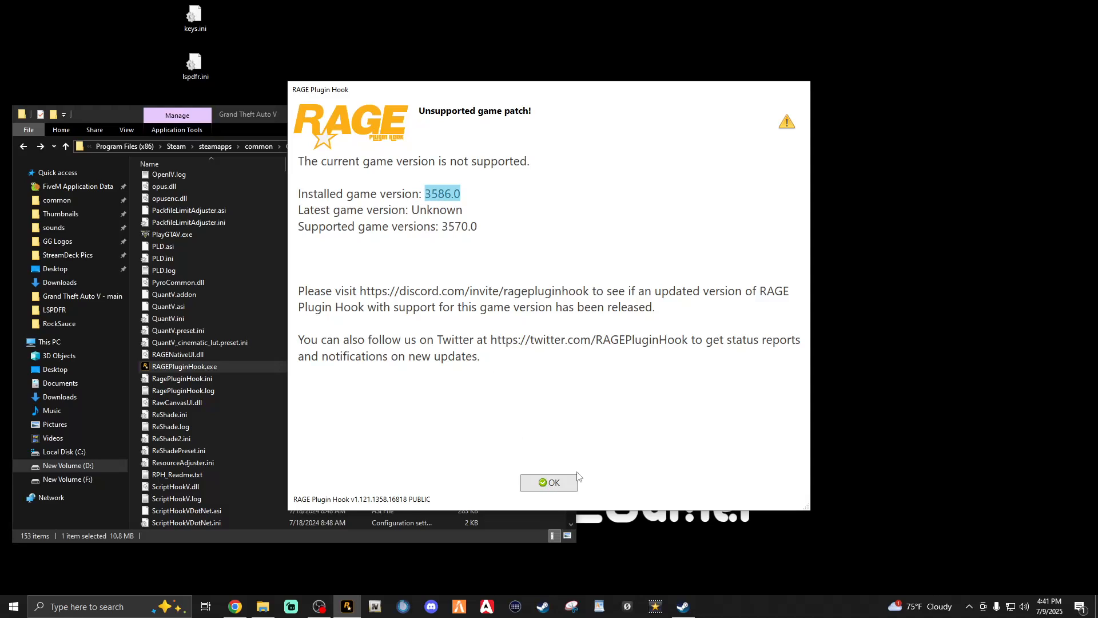
{"action": "left_click", "coordinate": [547, 484]}
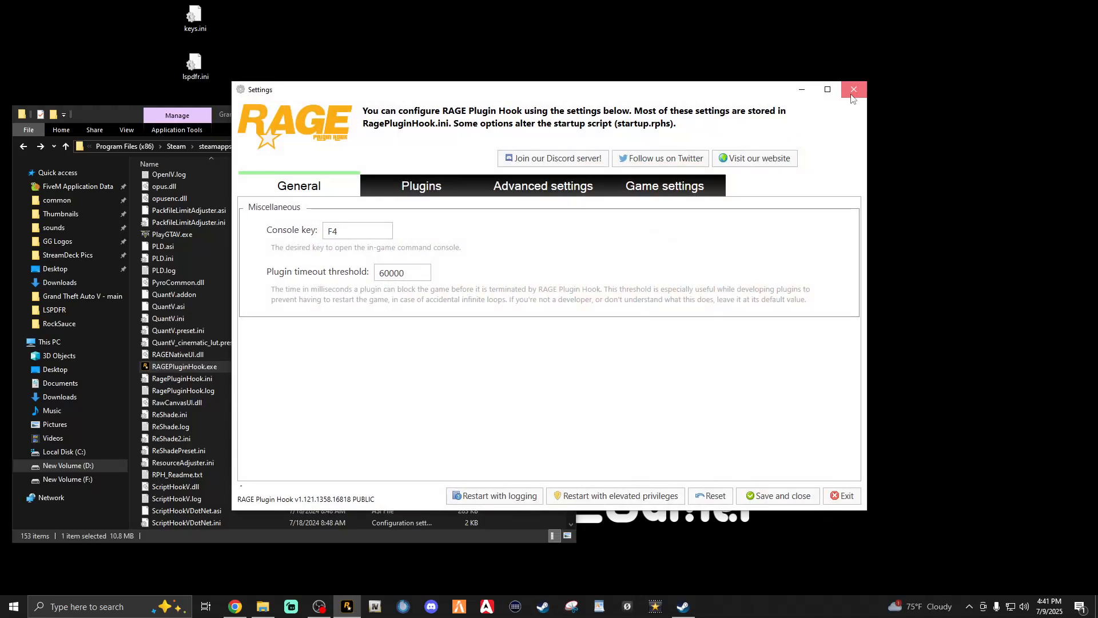
{"action": "left_click", "coordinate": [854, 90]}
{"action": "scroll", "coordinate": [389, 340], "scroll_direction": "up", "scroll_amount": 20}
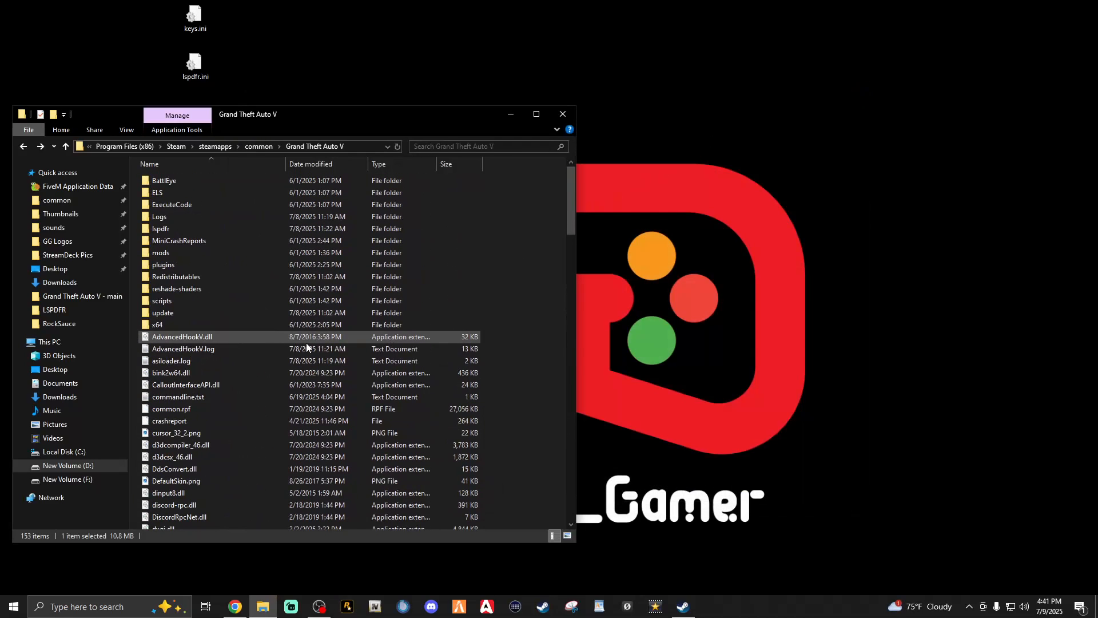
Switch to Chrome, agree to the LSPD First Response download terms and download lspdfr_049_9299_3586_Manual_Install.zip
{"action": "left_click", "coordinate": [235, 606]}
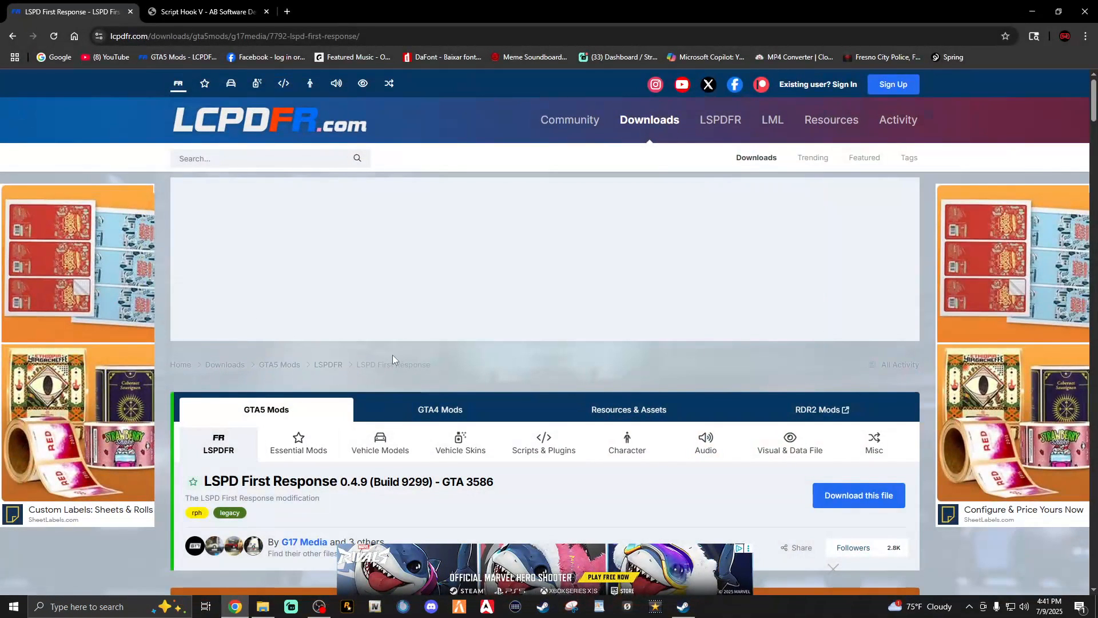
{"action": "scroll", "coordinate": [413, 356], "scroll_direction": "down", "scroll_amount": 5}
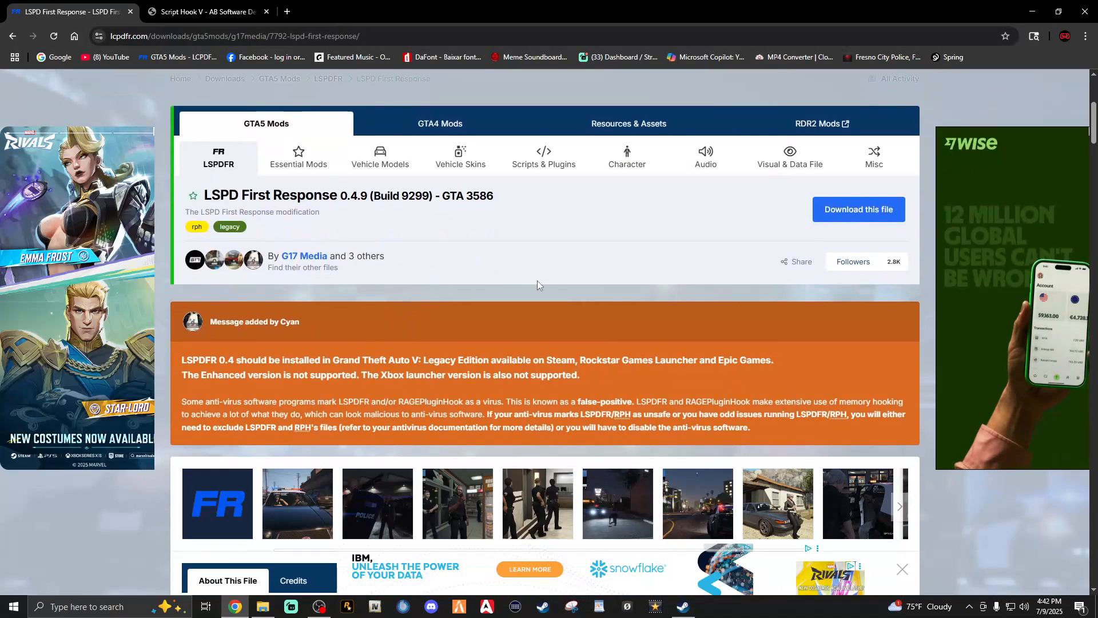
{"action": "left_click", "coordinate": [832, 217]}
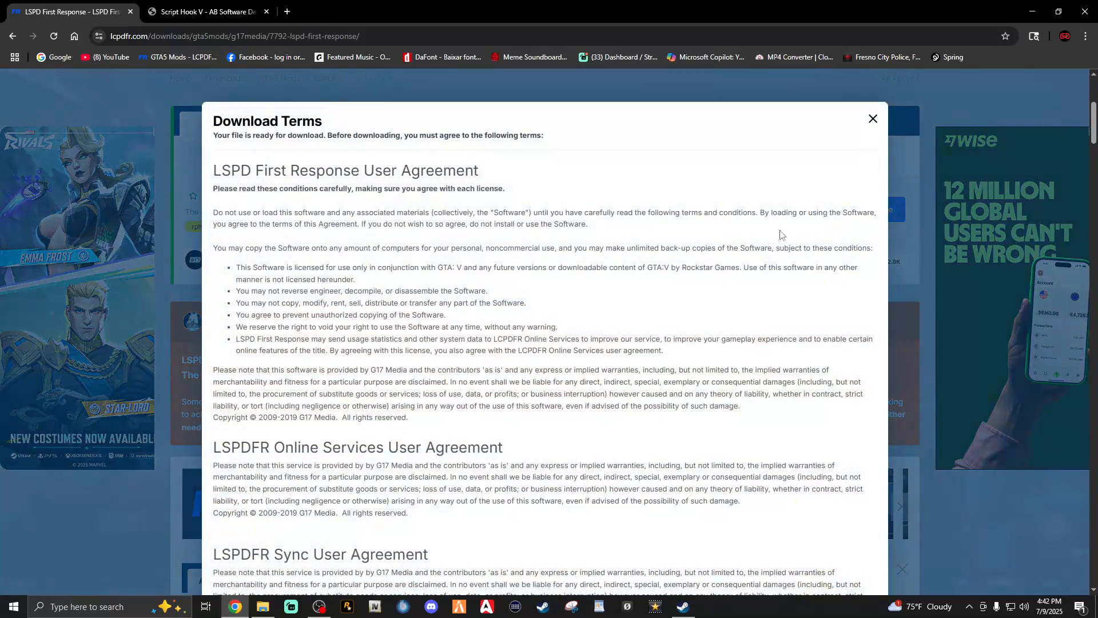
{"action": "scroll", "coordinate": [613, 382], "scroll_direction": "down", "scroll_amount": 20}
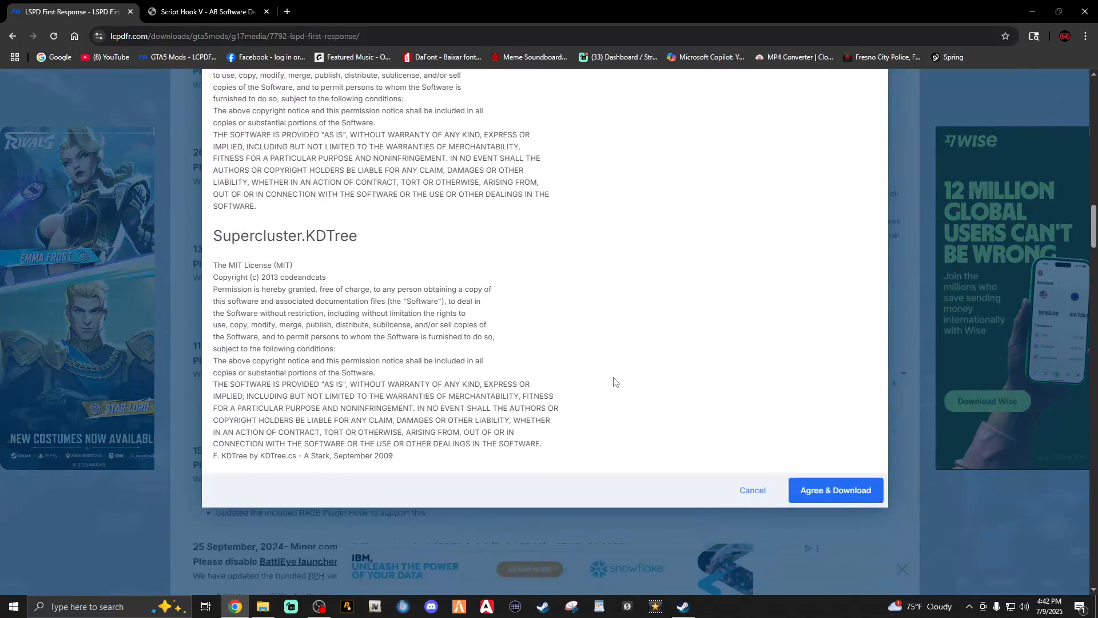
{"action": "scroll", "coordinate": [614, 382], "scroll_direction": "down", "scroll_amount": 3}
{"action": "left_click", "coordinate": [815, 322]}
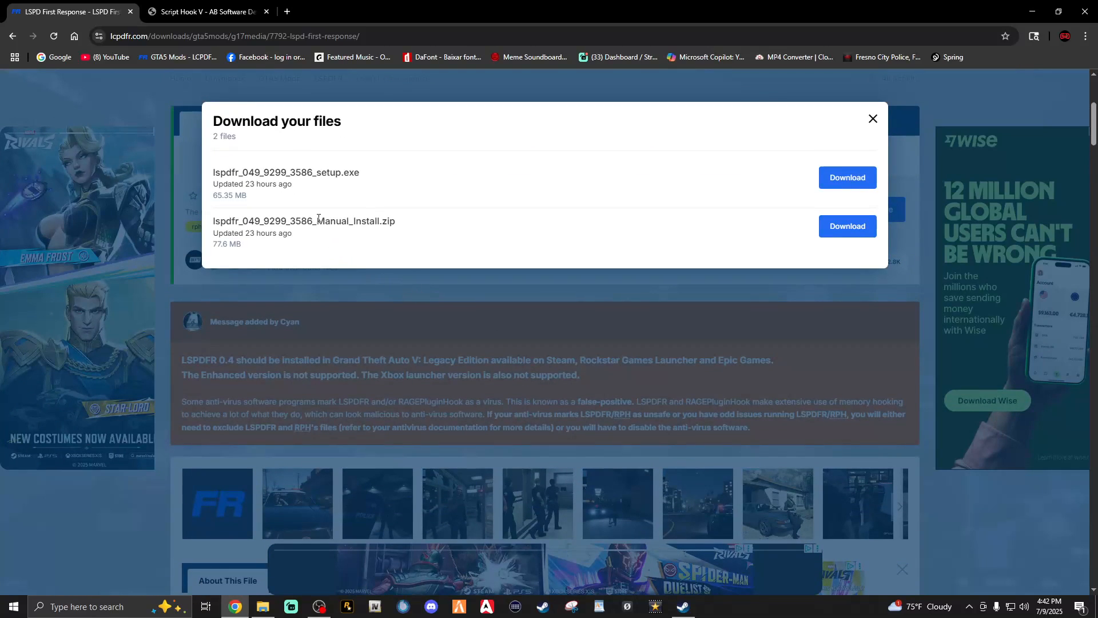
{"action": "double_click", "coordinate": [318, 221]}
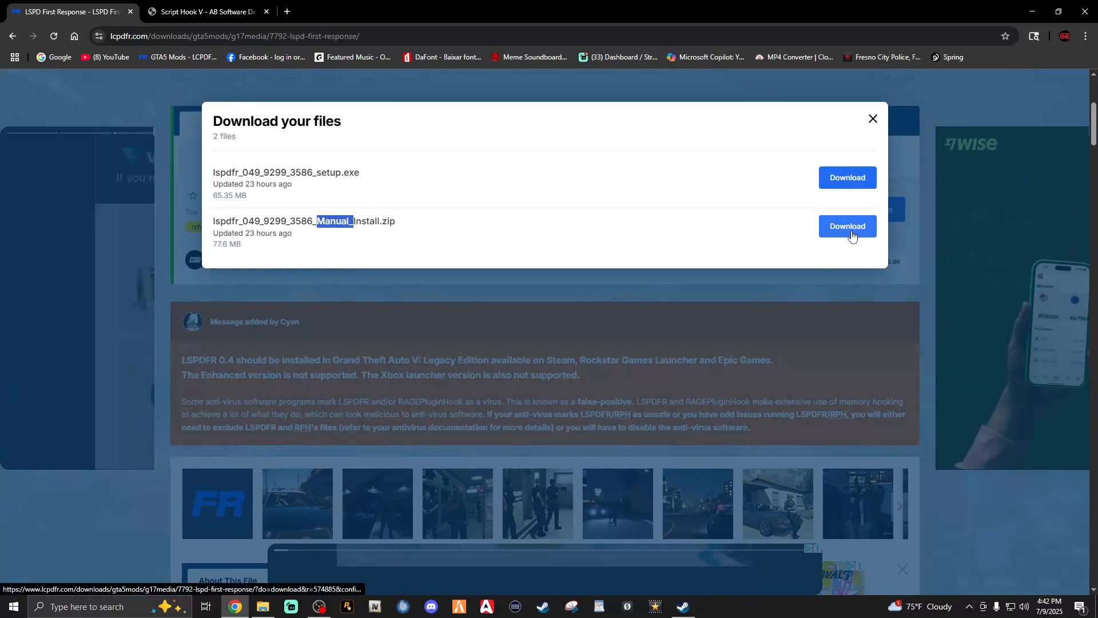
{"action": "left_click", "coordinate": [851, 228]}
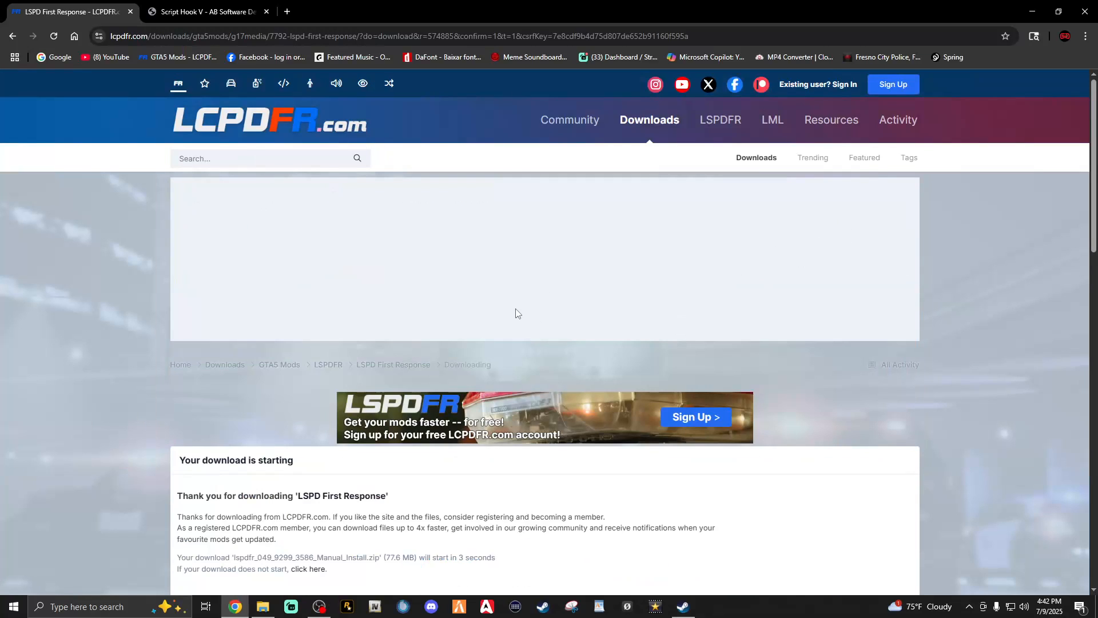
Dismiss the ad on the Script Hook V page, check the supported patches and download ScriptHookV_3586.0_889.19.zip
{"action": "left_click", "coordinate": [204, 11]}
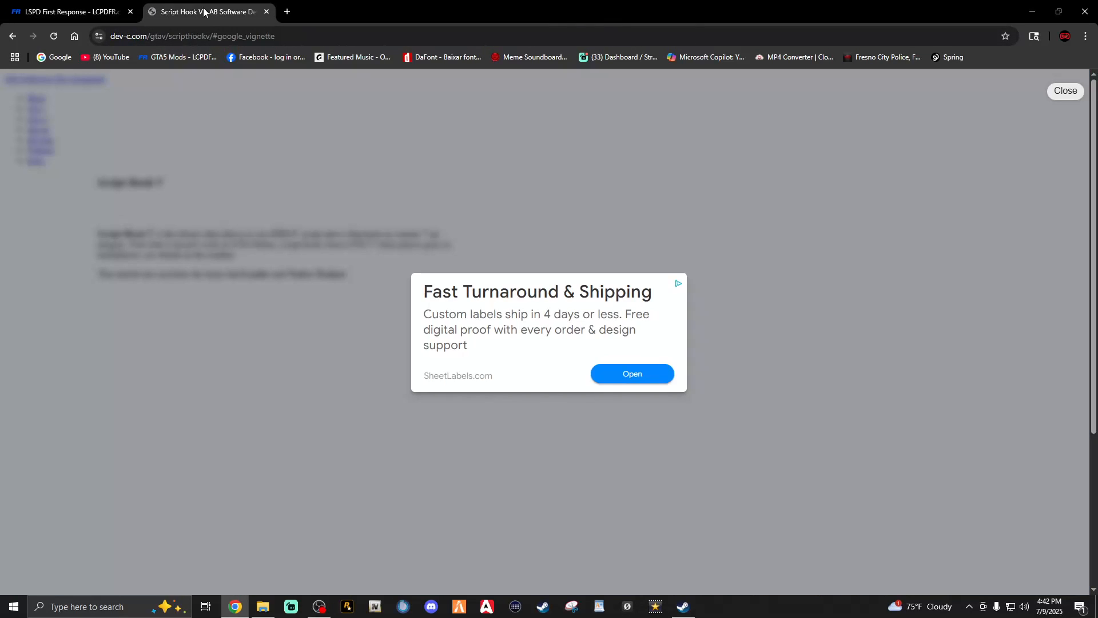
{"action": "left_click", "coordinate": [1065, 91]}
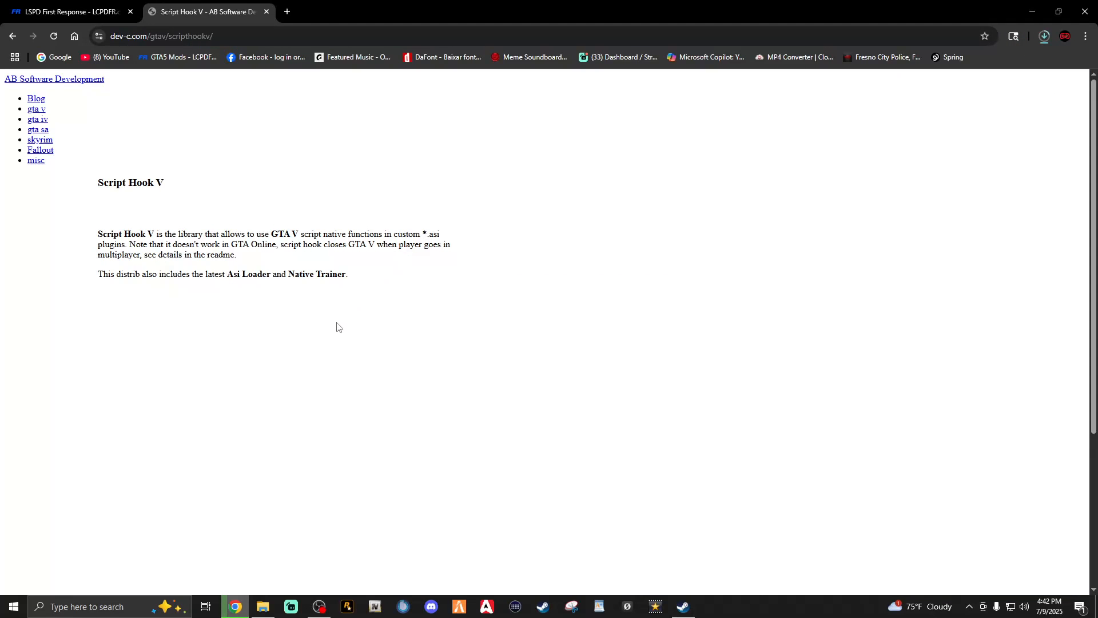
{"action": "scroll", "coordinate": [337, 326], "scroll_direction": "down", "scroll_amount": 1}
{"action": "scroll", "coordinate": [338, 326], "scroll_direction": "down", "scroll_amount": 3}
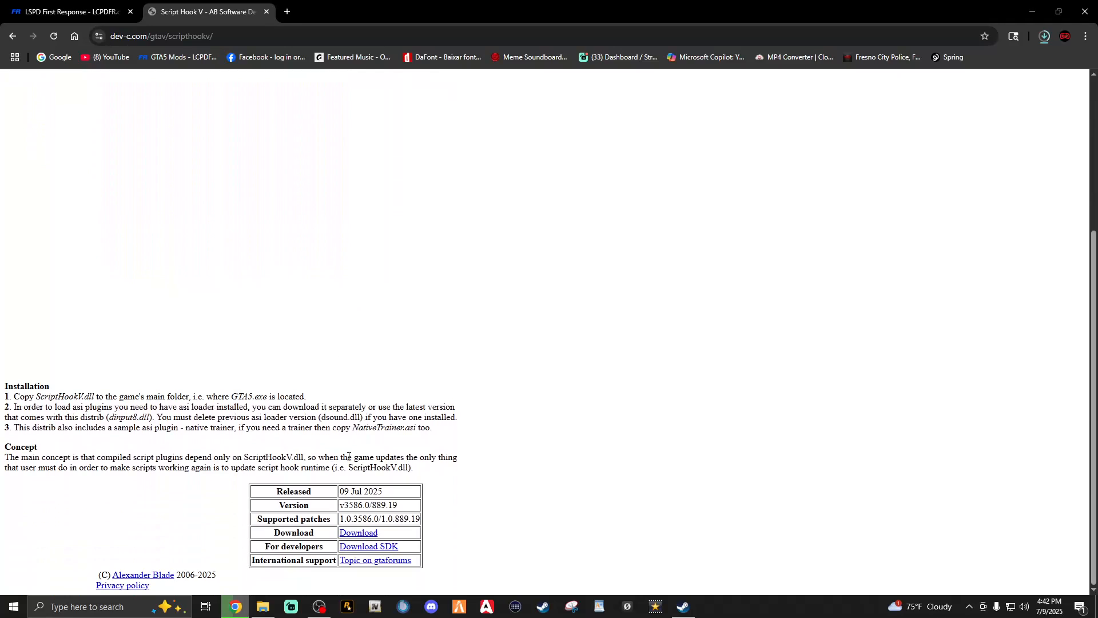
{"action": "left_click_drag", "start_coordinate": [354, 521], "coordinate": [369, 519]}
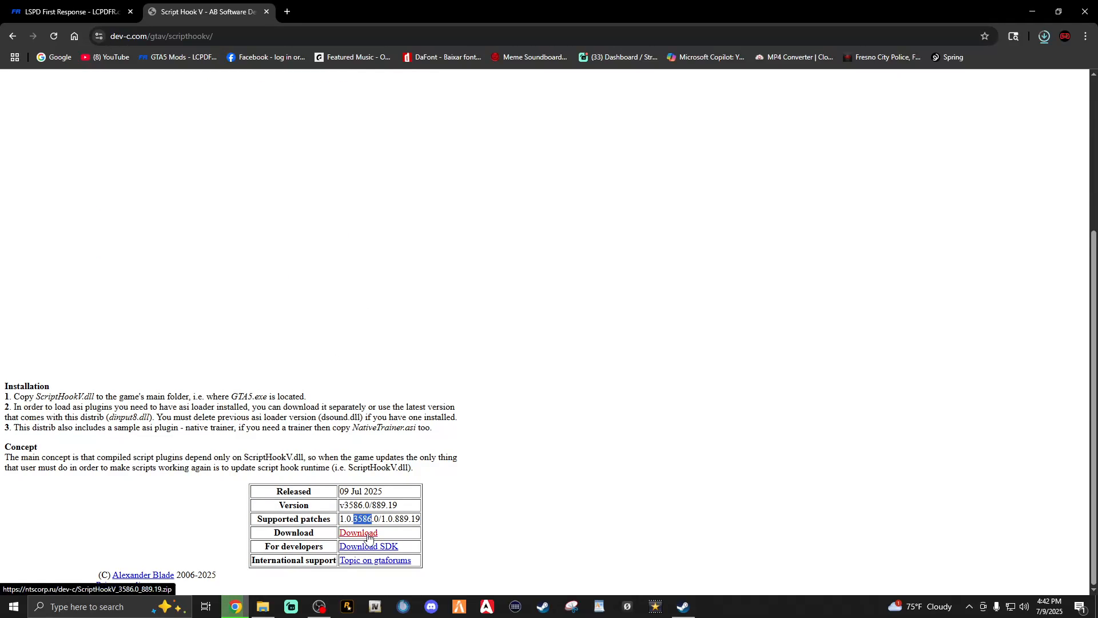
{"action": "left_click", "coordinate": [368, 535]}
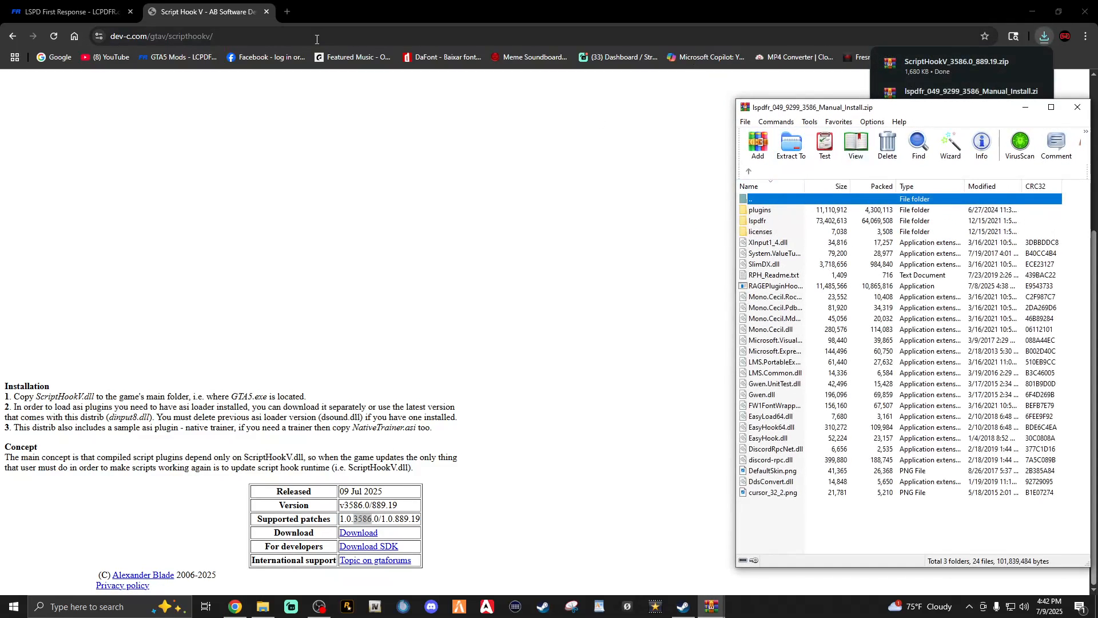
Copy everything except the licenses folder and RPH_Readme.txt from the LSPDFR archive into the Grand Theft Auto V folder, replacing existing files, and close the archive
{"action": "left_click", "coordinate": [1033, 13]}
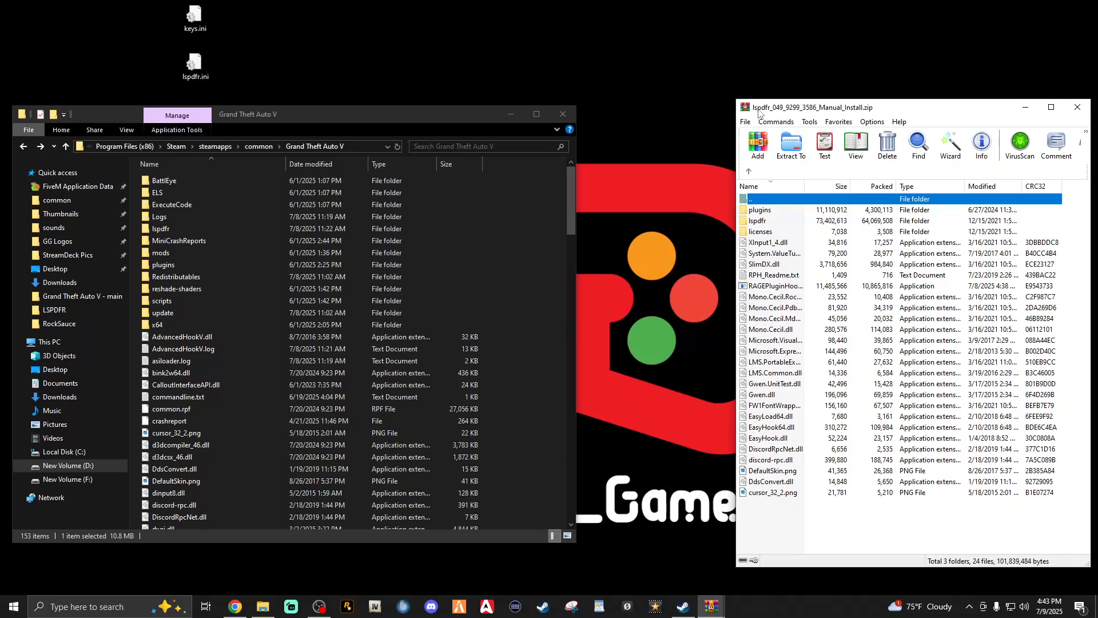
{"action": "left_click_drag", "start_coordinate": [770, 506], "coordinate": [760, 216]}
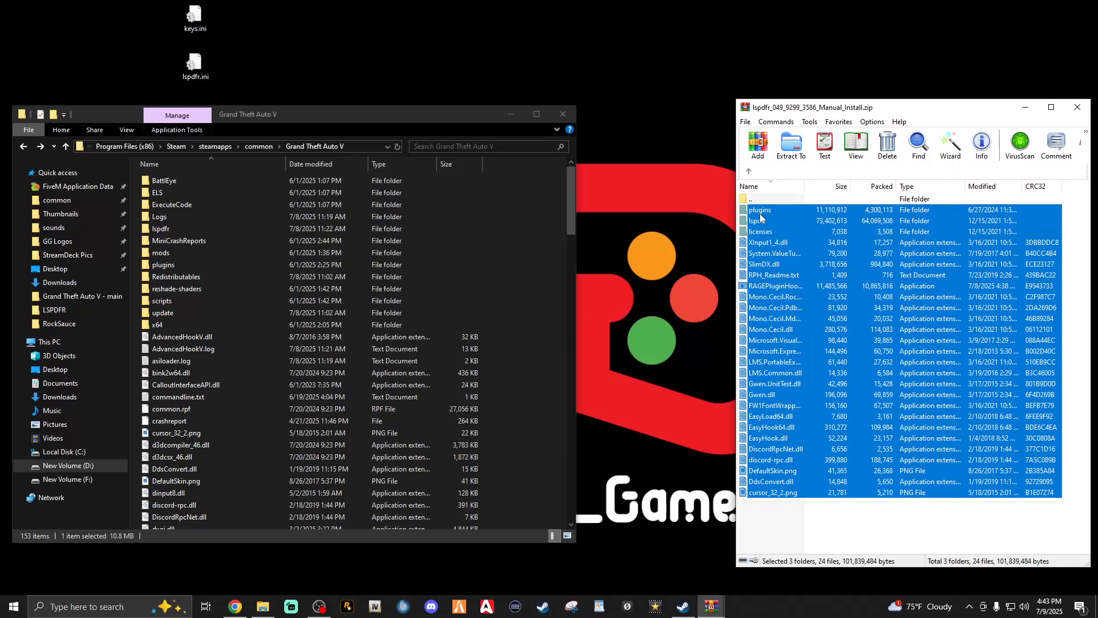
{"action": "left_click", "coordinate": [761, 233], "text": "ctrl"}
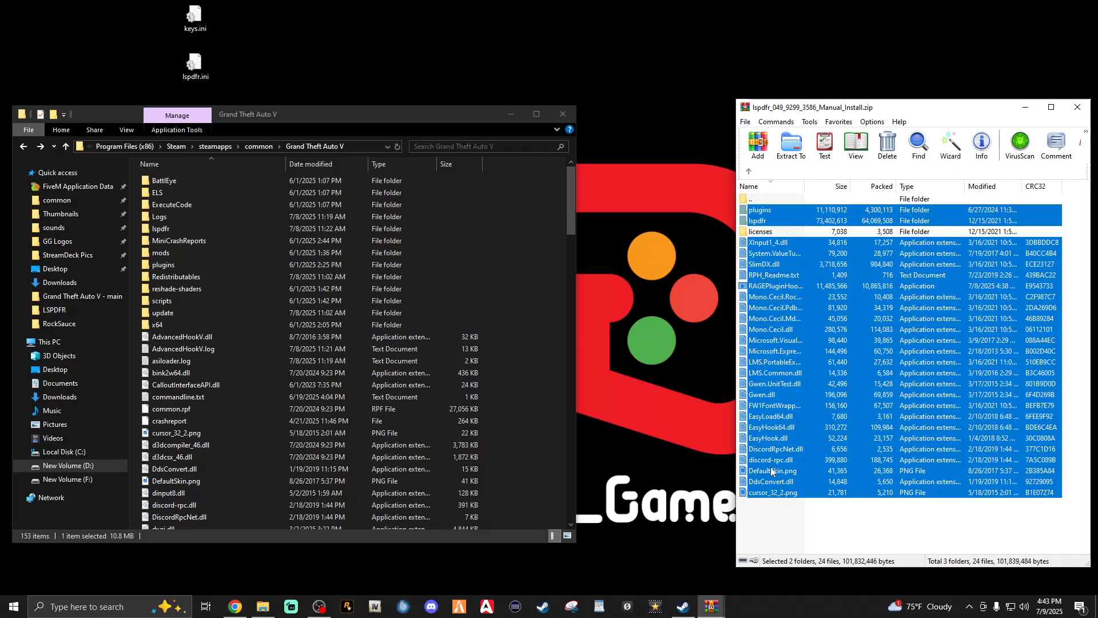
{"action": "left_click", "coordinate": [763, 273], "text": "ctrl"}
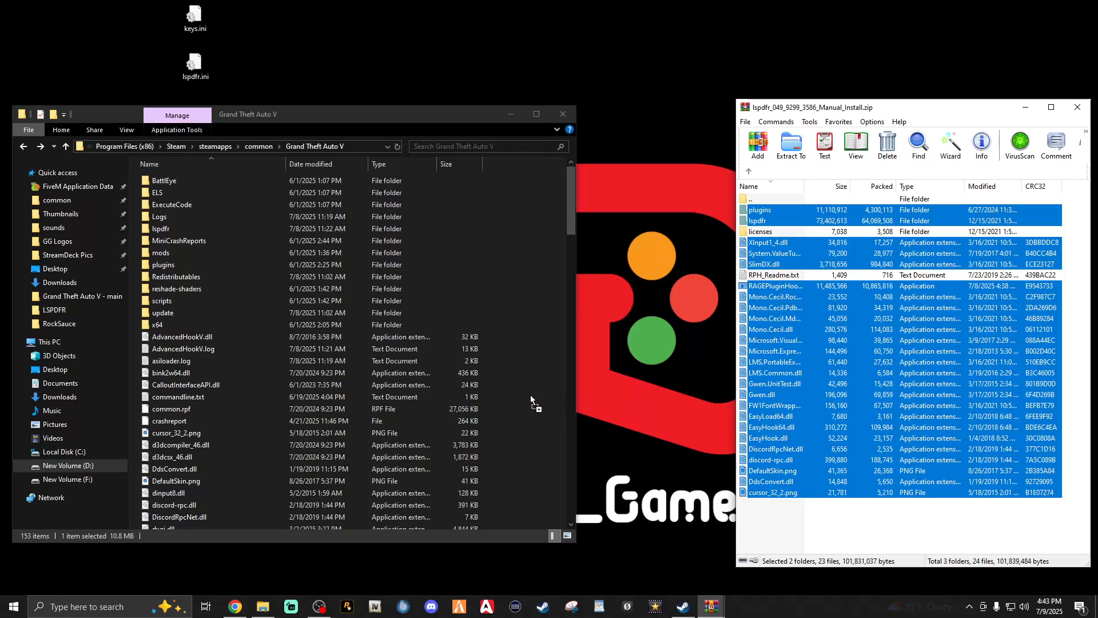
{"action": "left_click_drag", "start_coordinate": [530, 395], "coordinate": [530, 395]}
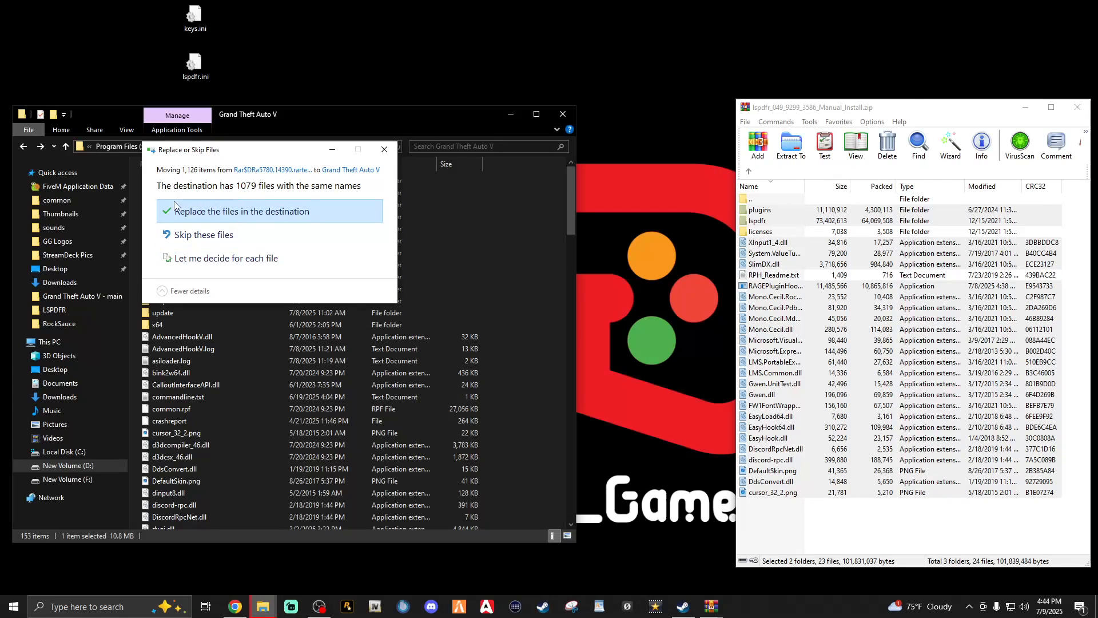
{"action": "left_click", "coordinate": [216, 216]}
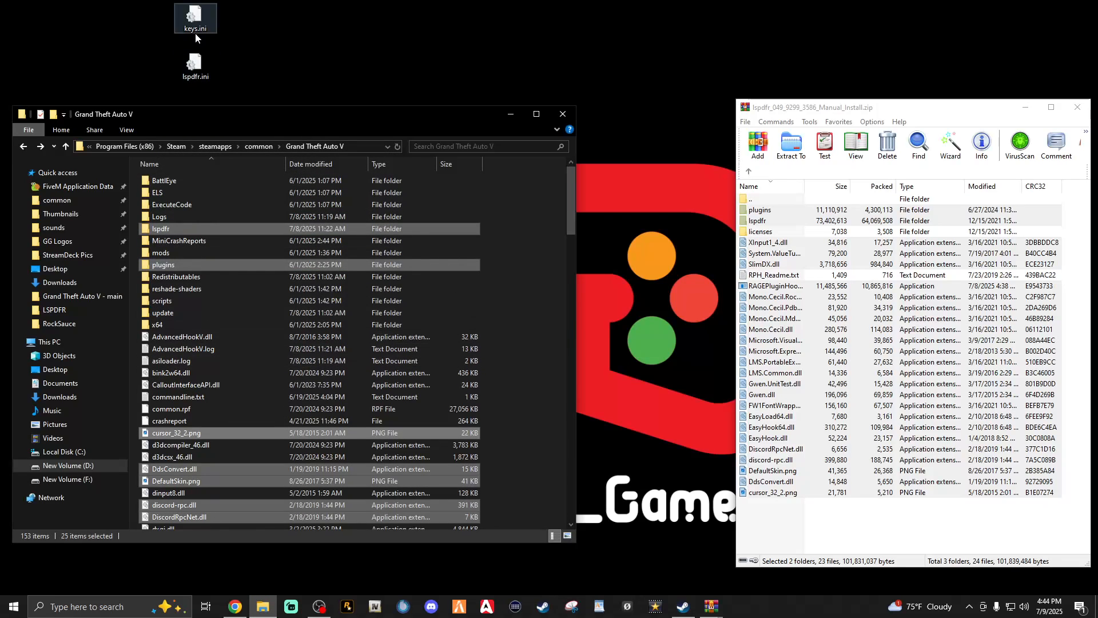
{"action": "left_click", "coordinate": [543, 283]}
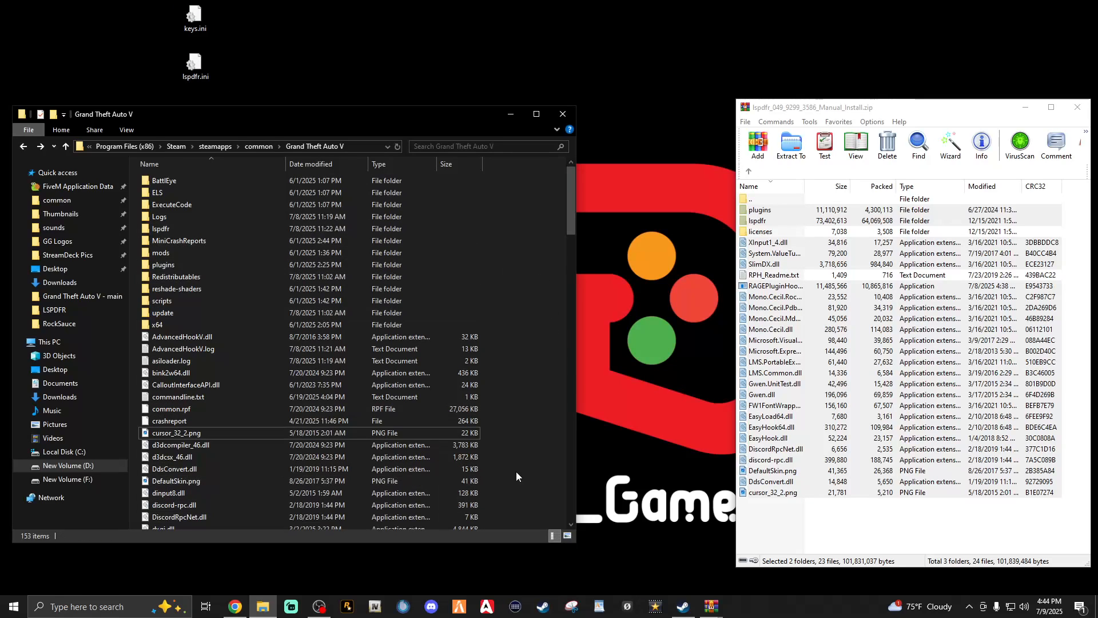
{"action": "left_click", "coordinate": [1078, 107]}
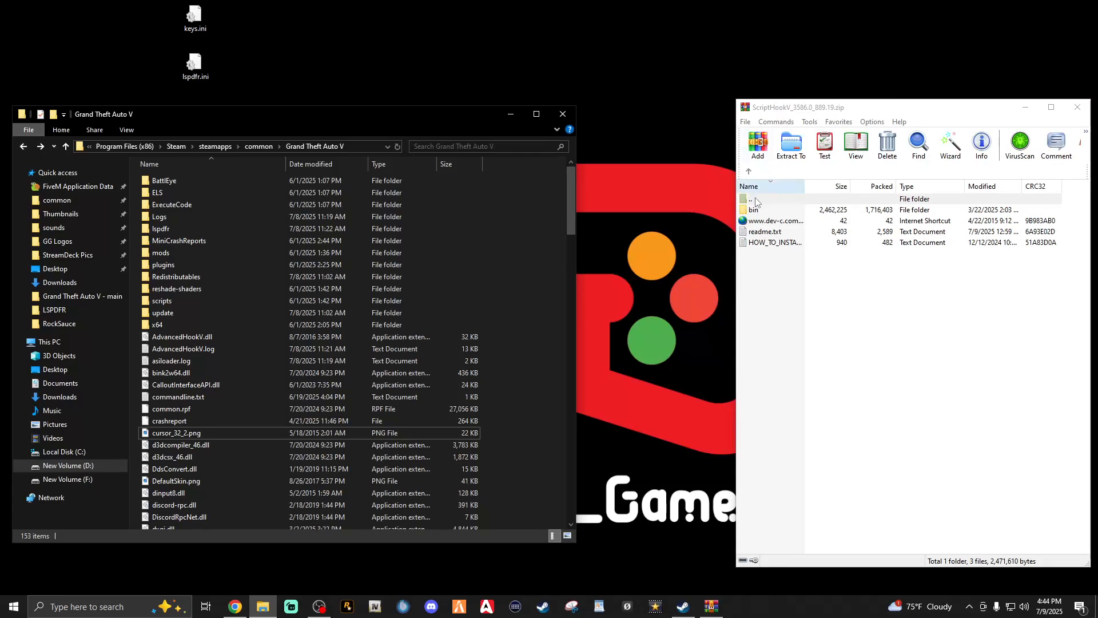
Copy xinput1_4.dll, ScriptHookV.dll and dinput8.dll from the Script Hook V archive's bin folder into Grand Theft Auto V, replacing existing files, and close the archive
{"action": "double_click", "coordinate": [755, 210]}
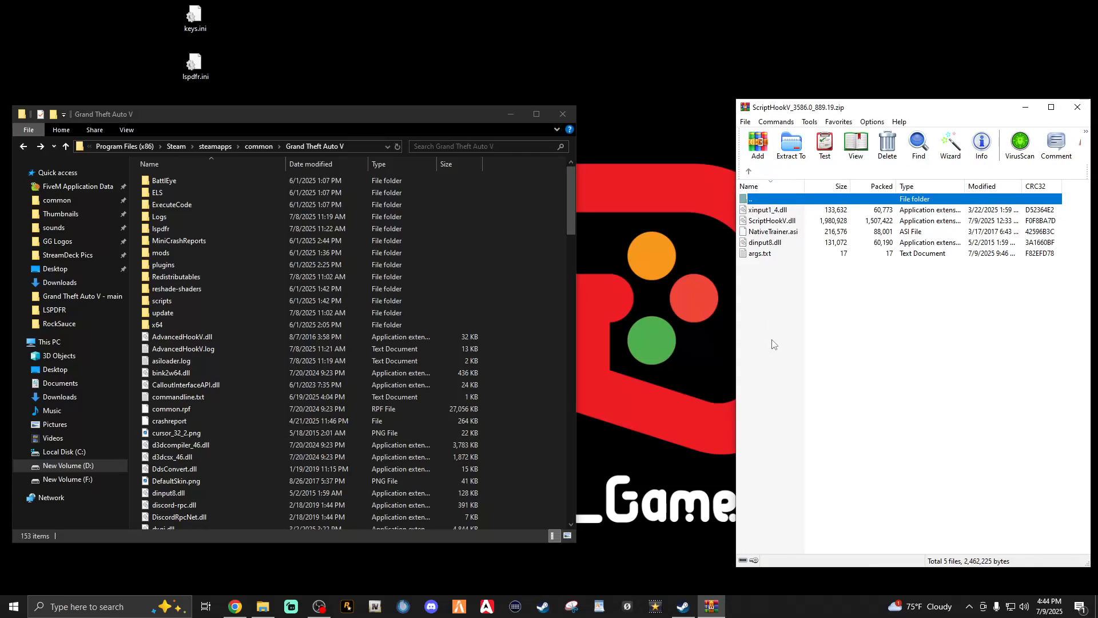
{"action": "left_click", "coordinate": [756, 243]}
{"action": "left_click", "coordinate": [760, 223], "text": "ctrl"}
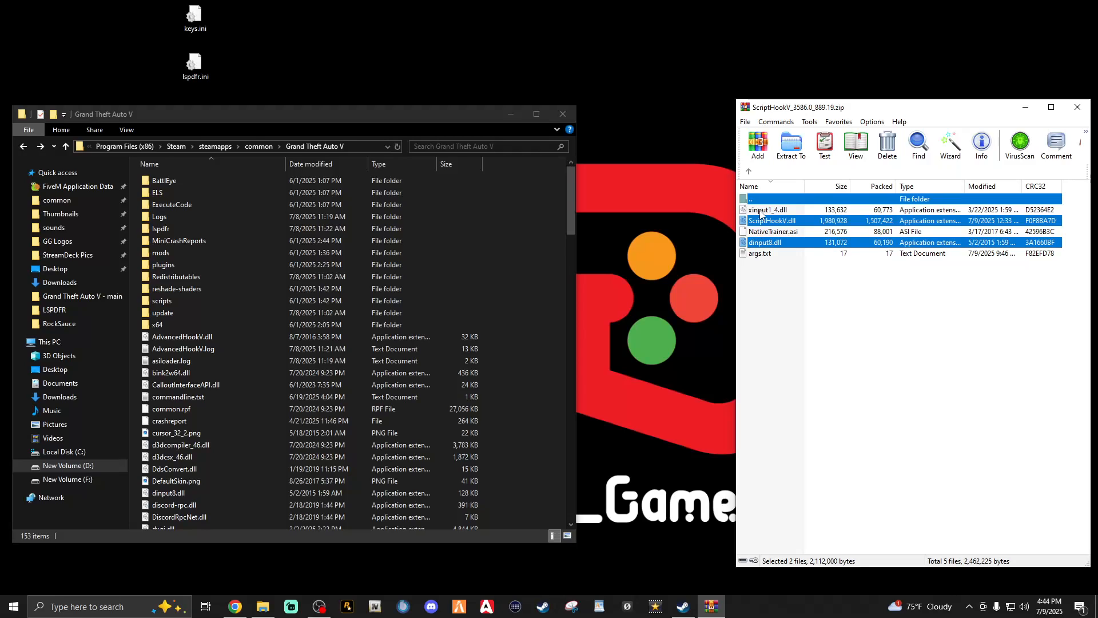
{"action": "left_click", "coordinate": [761, 212], "text": "ctrl"}
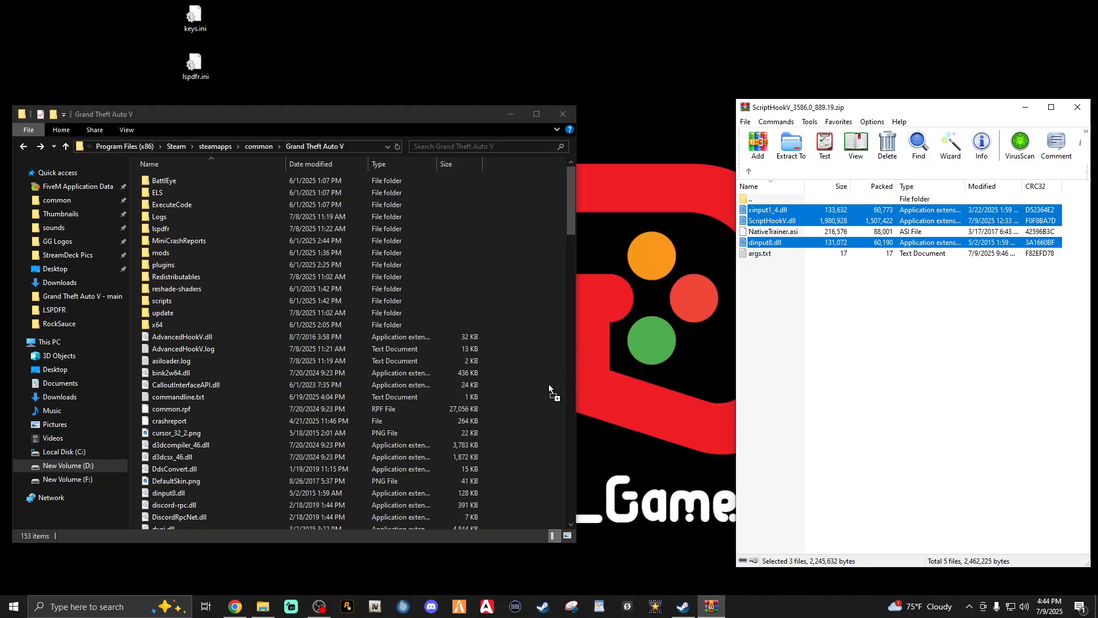
{"action": "left_click_drag", "start_coordinate": [542, 390], "coordinate": [542, 389]}
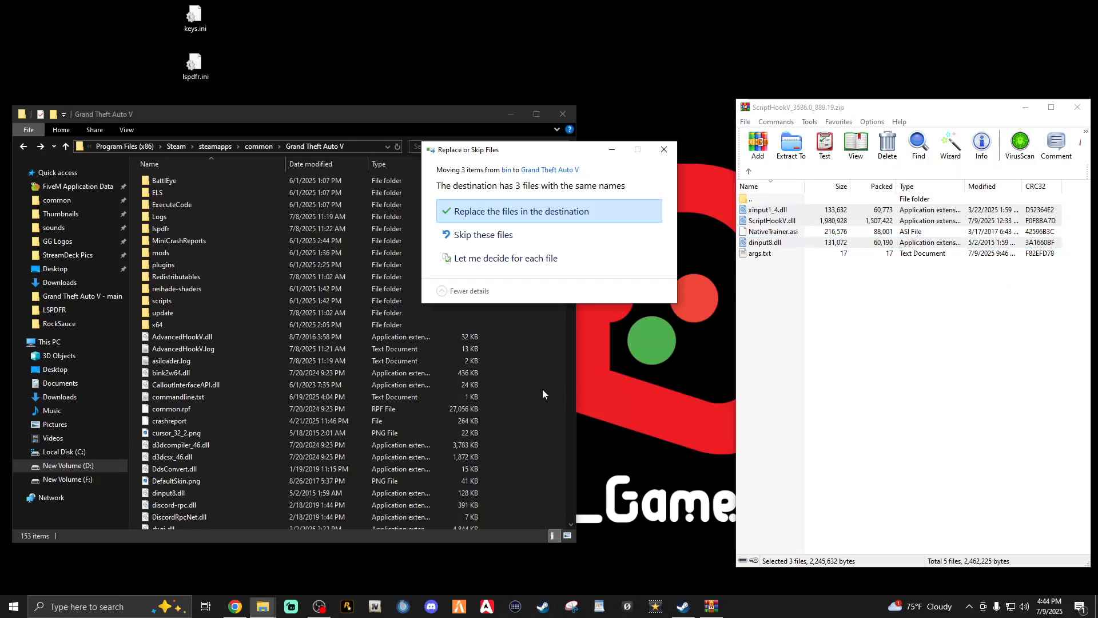
{"action": "left_click", "coordinate": [496, 214]}
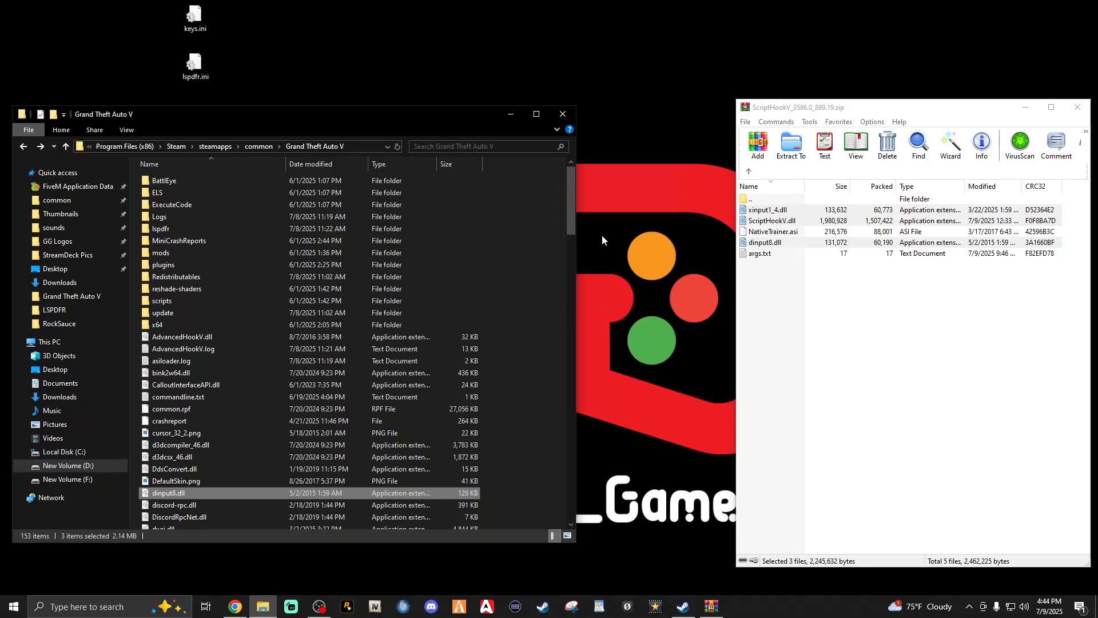
{"action": "left_click", "coordinate": [1078, 109]}
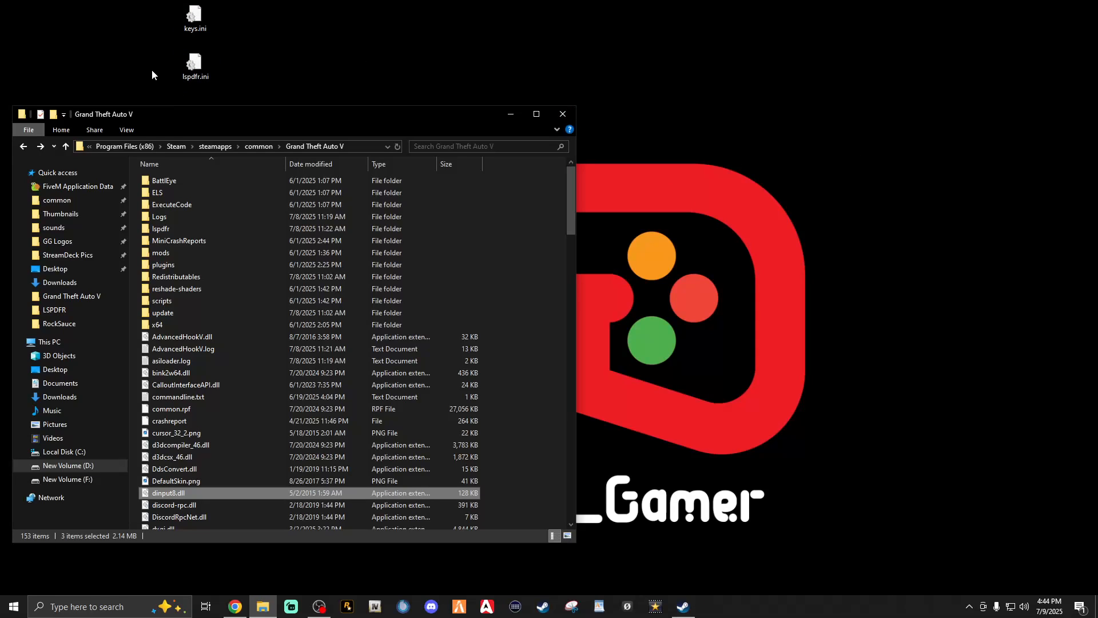
Open the lspdfr folder inside the Grand Theft Auto V folder
{"action": "double_click", "coordinate": [163, 229]}
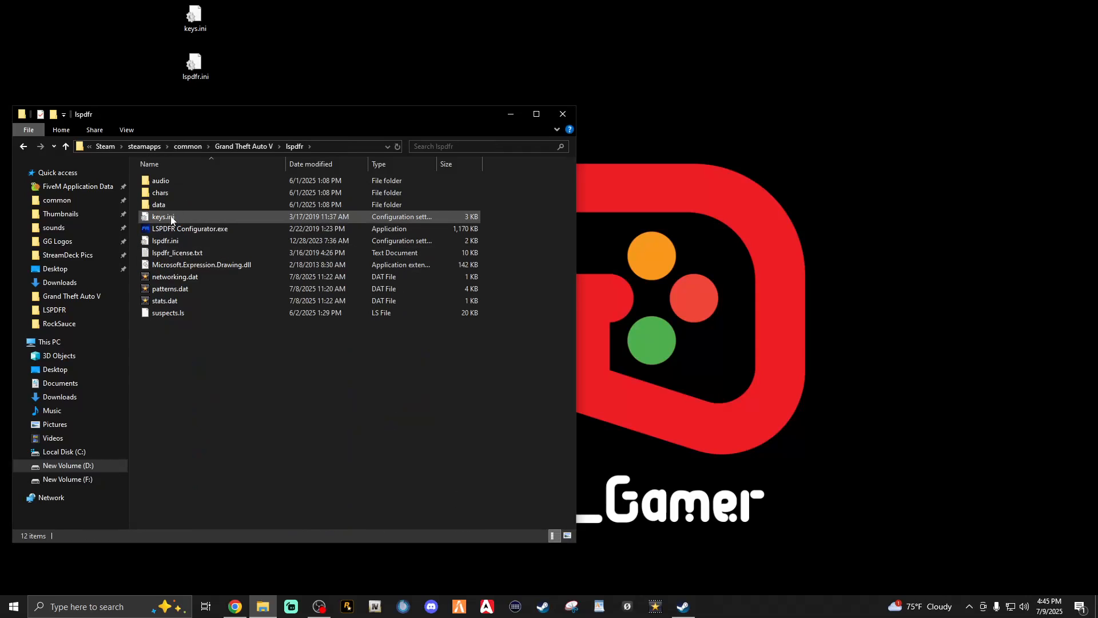